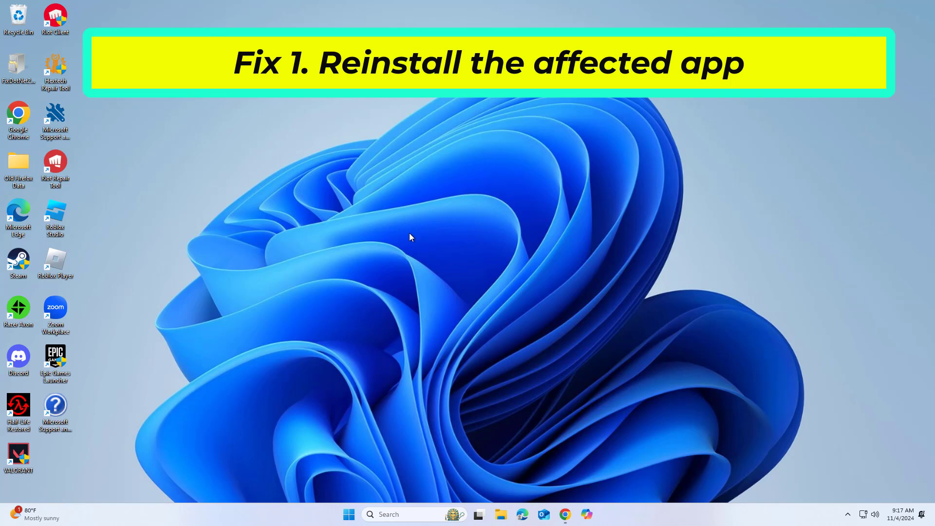
- Search Windows for 'control' and open Control Panel from the best match
{"action": "left_click", "coordinate": [417, 515]}
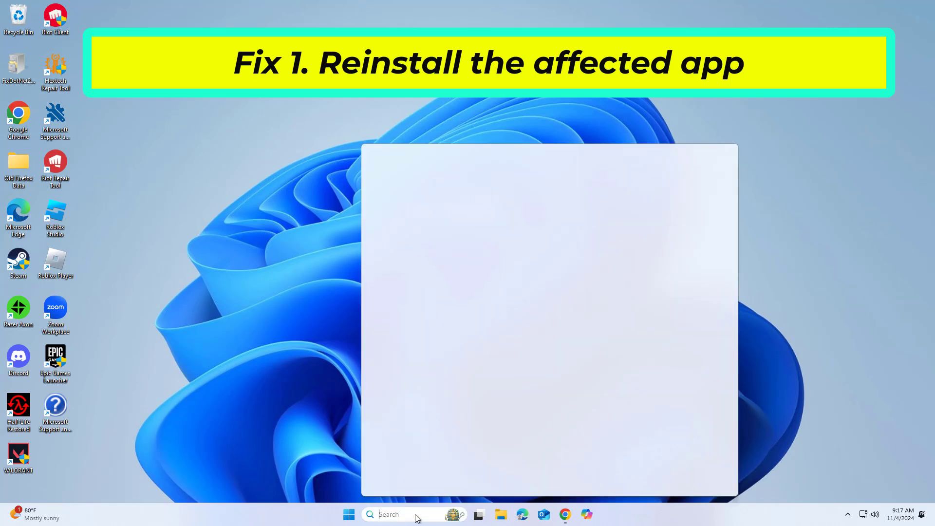
{"action": "type", "text": "contr"}
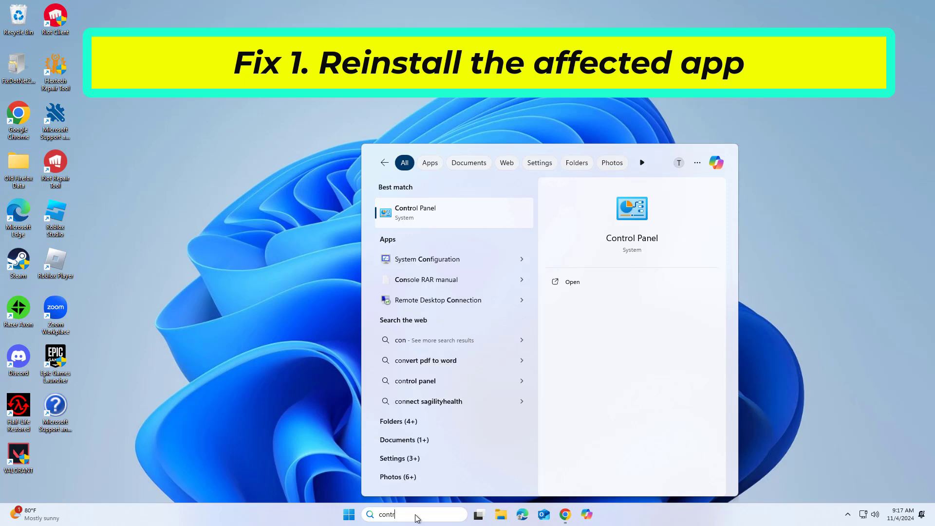
{"action": "type", "text": "ol"}
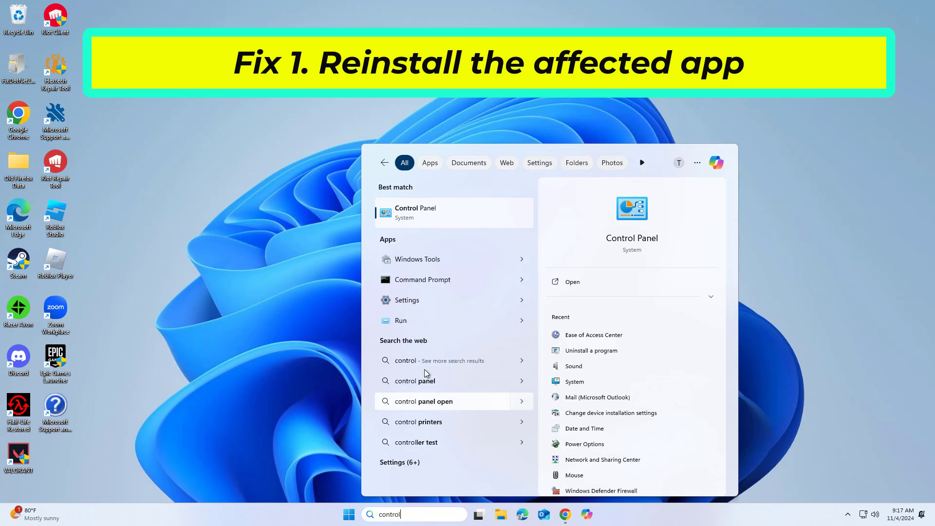
{"action": "left_click", "coordinate": [412, 211]}
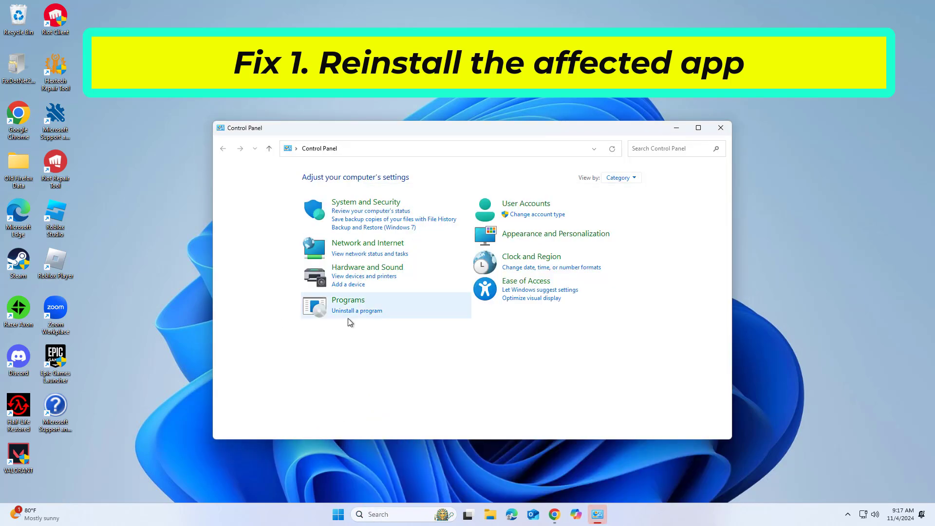
- In Programs and Features, start changing Microsoft Edge and approve the UAC permission prompt
{"action": "left_click", "coordinate": [355, 312]}
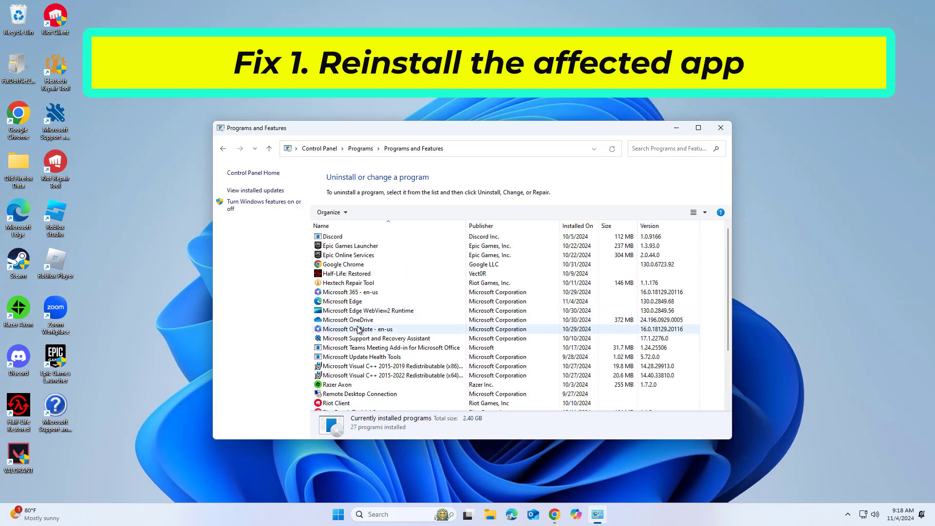
{"action": "double_click", "coordinate": [351, 303]}
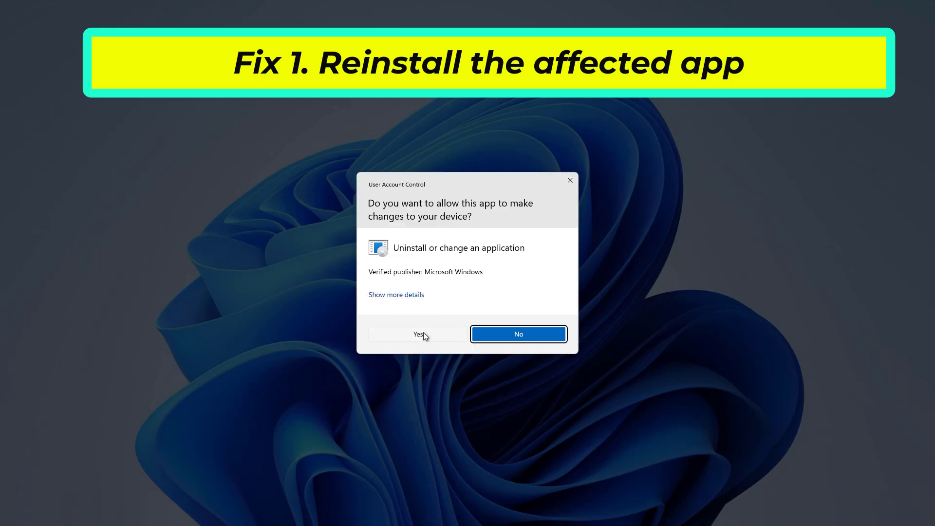
{"action": "left_click", "coordinate": [423, 333]}
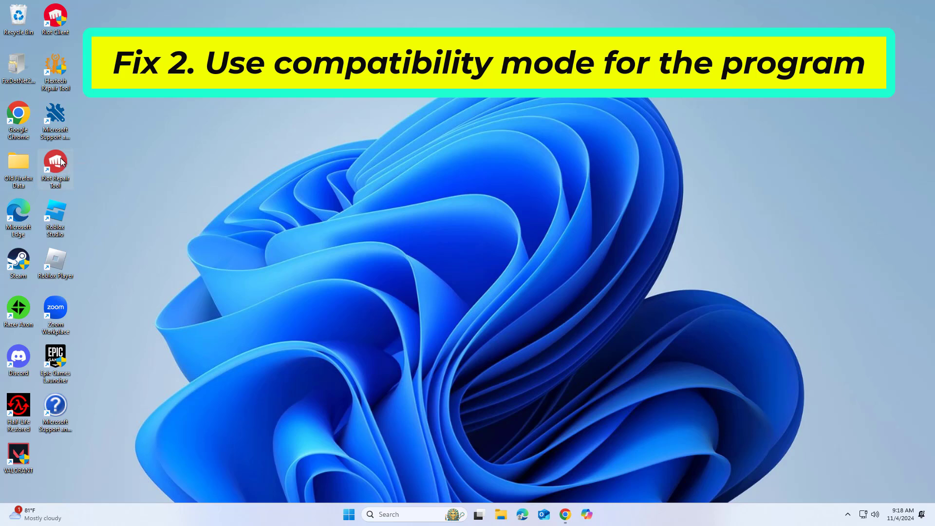
- Set the Riot Repair Tool shortcut to run in Windows 8 compatibility mode and apply it
{"action": "right_click", "coordinate": [61, 162]}
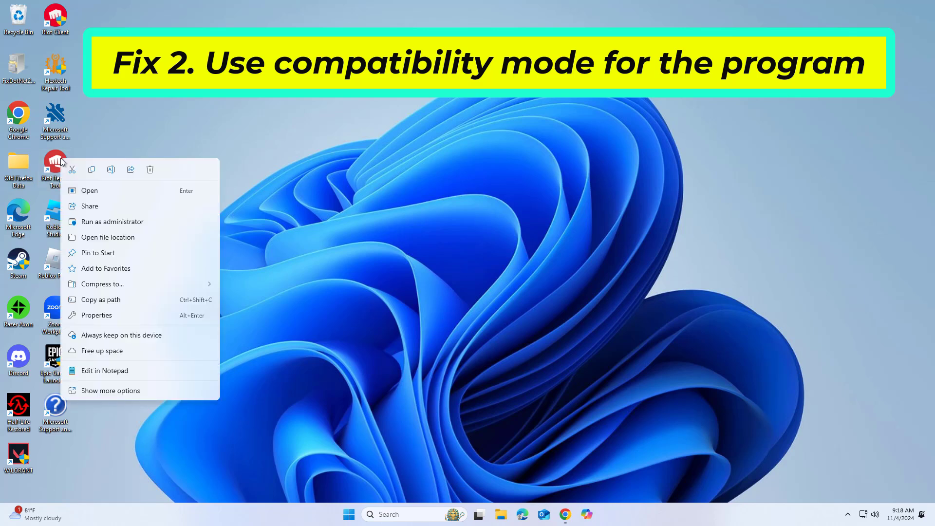
{"action": "left_click", "coordinate": [121, 312]}
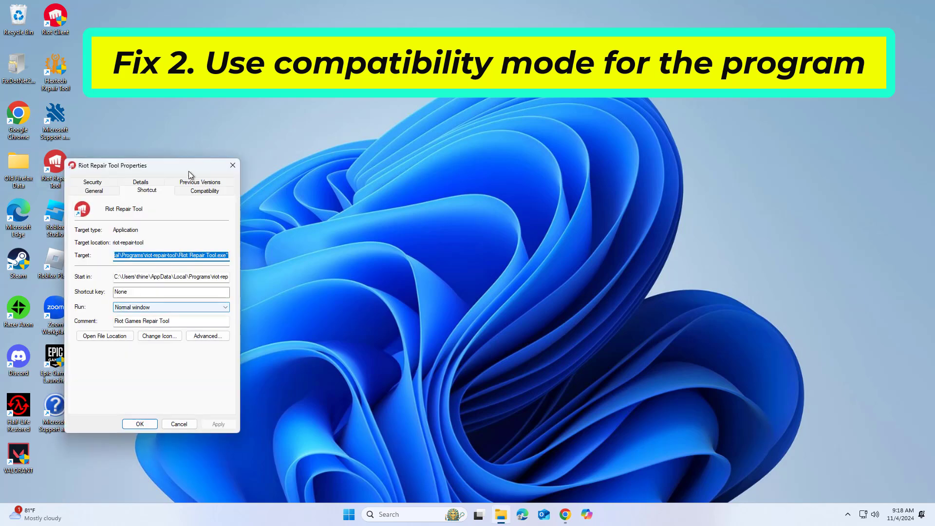
{"action": "left_click_drag", "start_coordinate": [188, 165], "coordinate": [423, 106]}
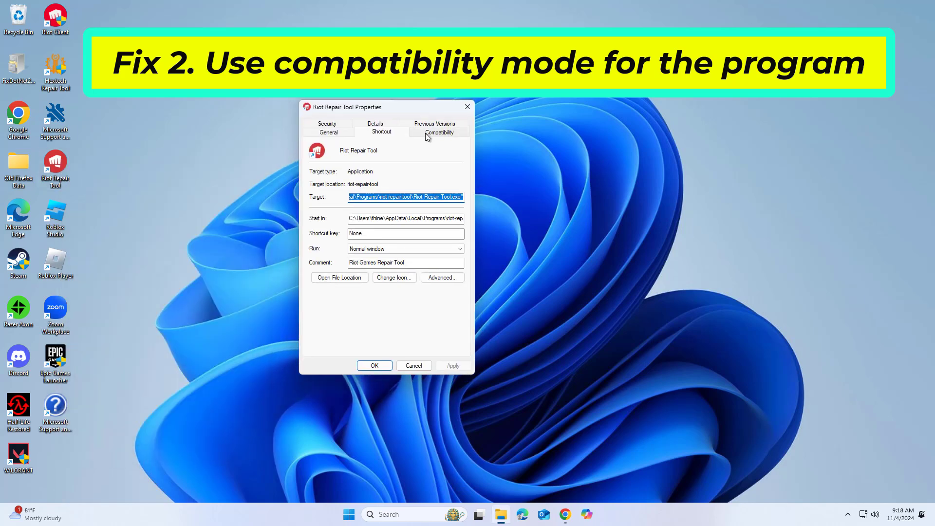
{"action": "left_click", "coordinate": [441, 136]}
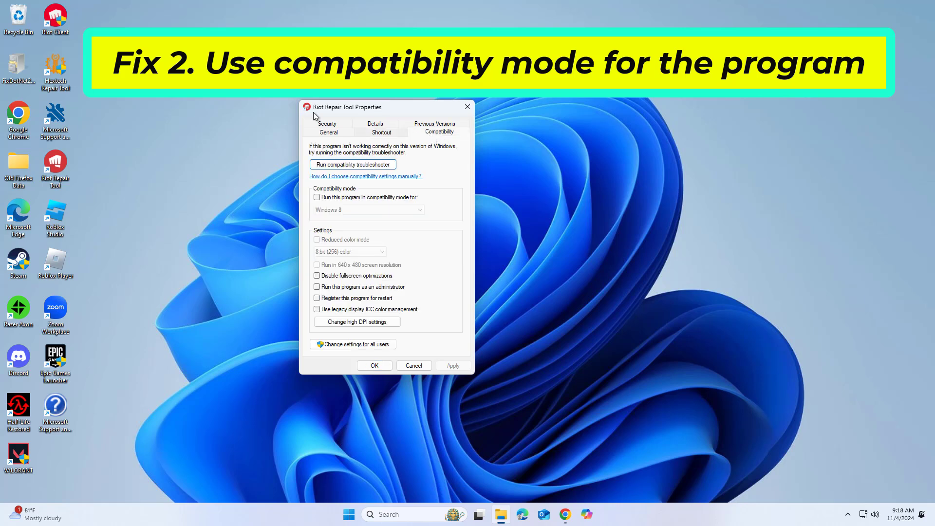
{"action": "left_click", "coordinate": [317, 197]}
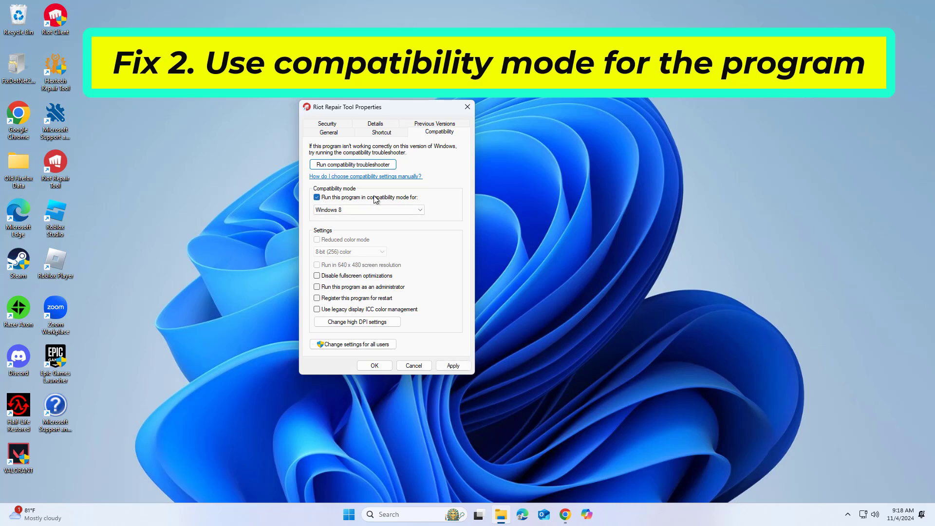
{"action": "left_click", "coordinate": [413, 210]}
{"action": "left_click", "coordinate": [382, 244]}
{"action": "left_click", "coordinate": [463, 368]}
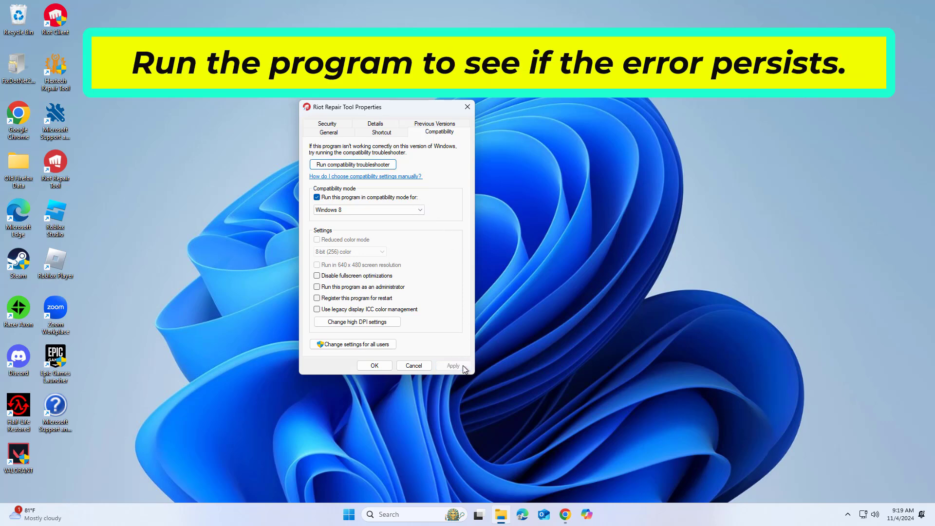
{"action": "left_click", "coordinate": [387, 366]}
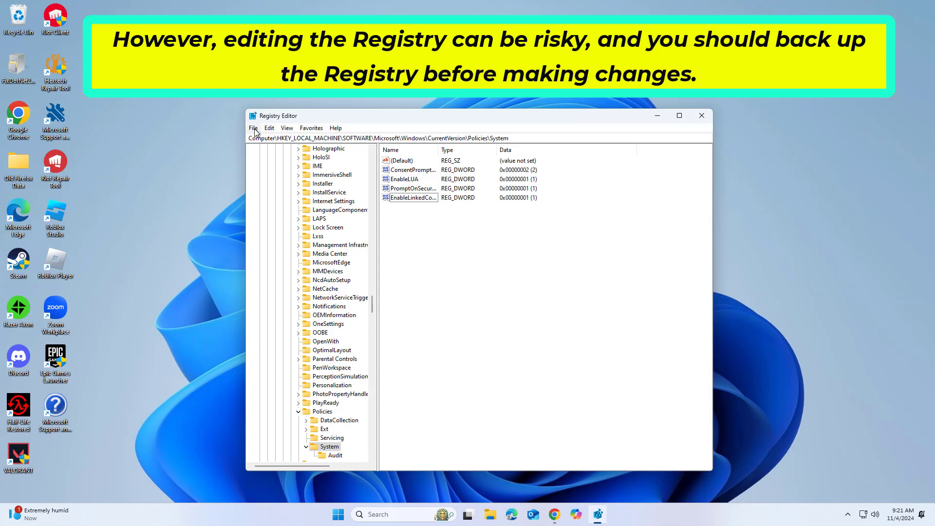
- Bring up Registry Editor's Export Registry File dialog from the File menu
{"action": "left_click", "coordinate": [254, 128]}
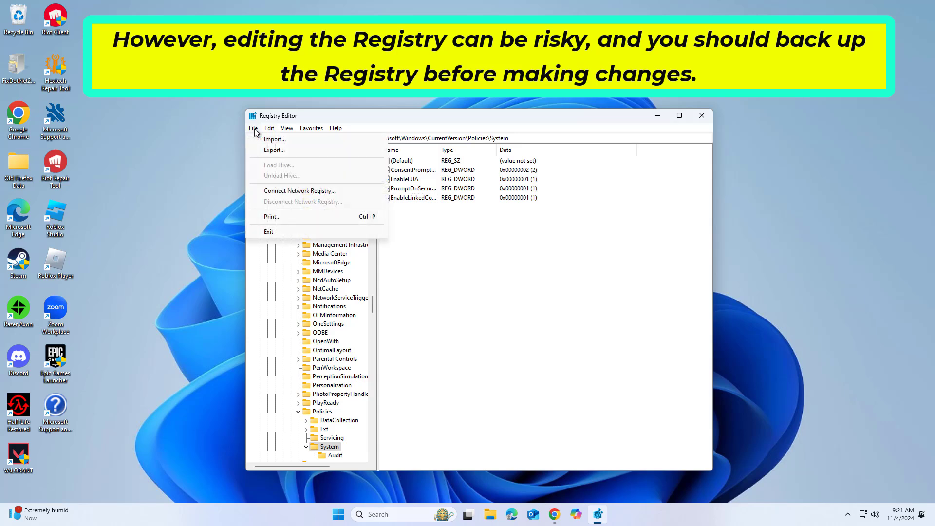
{"action": "left_click", "coordinate": [272, 150]}
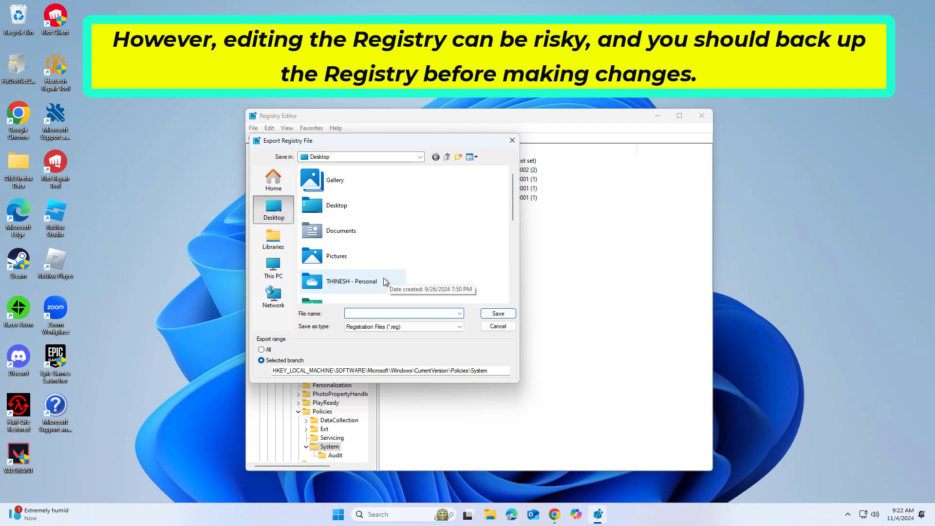
- Export the entire registry as All Files type named 'backup', then close Registry Editor
{"action": "left_click", "coordinate": [262, 350]}
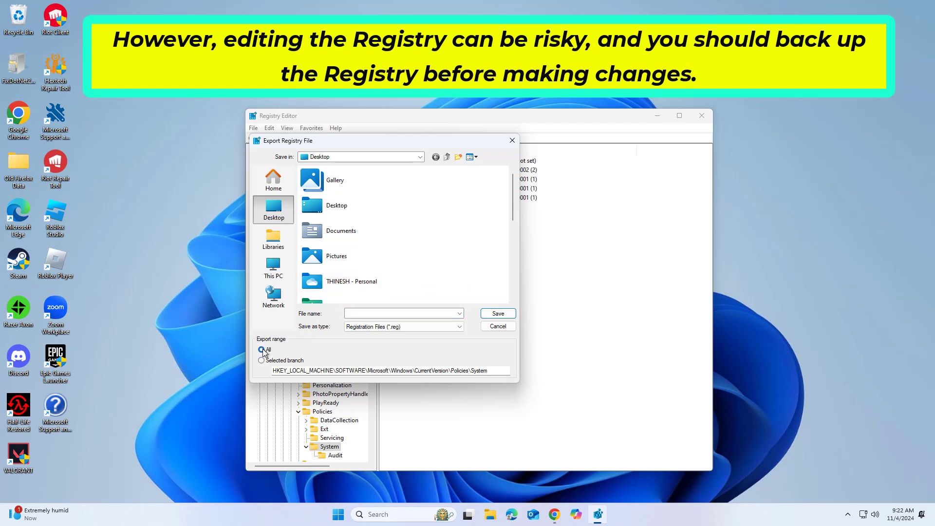
{"action": "left_click", "coordinate": [399, 326]}
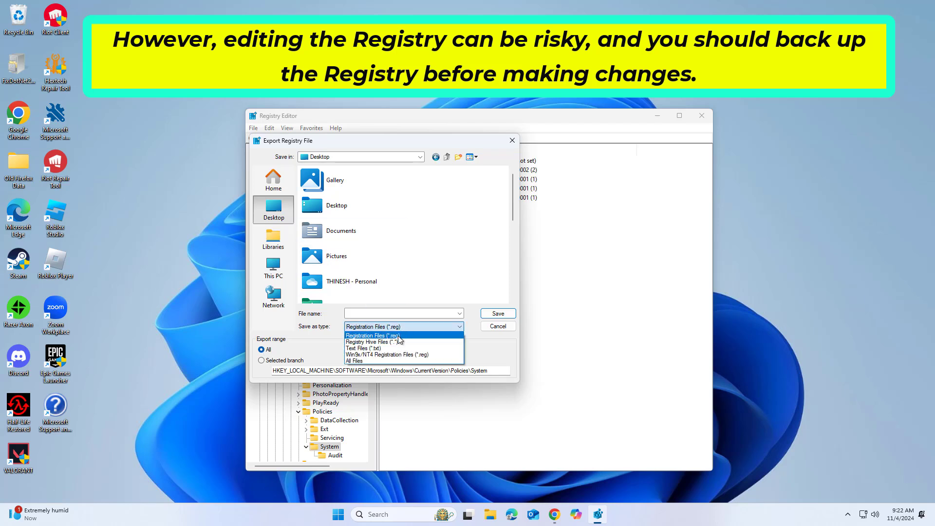
{"action": "left_click", "coordinate": [388, 360]}
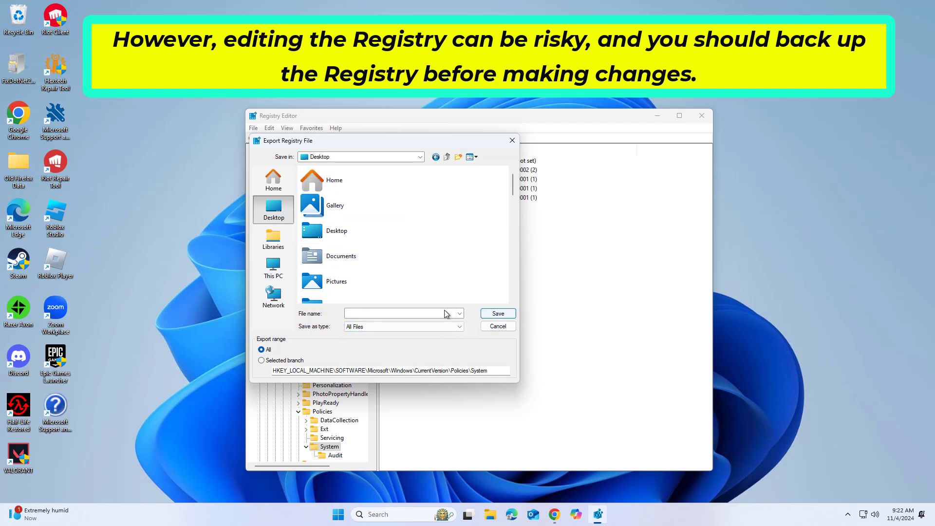
{"action": "left_click", "coordinate": [429, 315]}
{"action": "type", "text": "backup"}
{"action": "left_click", "coordinate": [502, 314]}
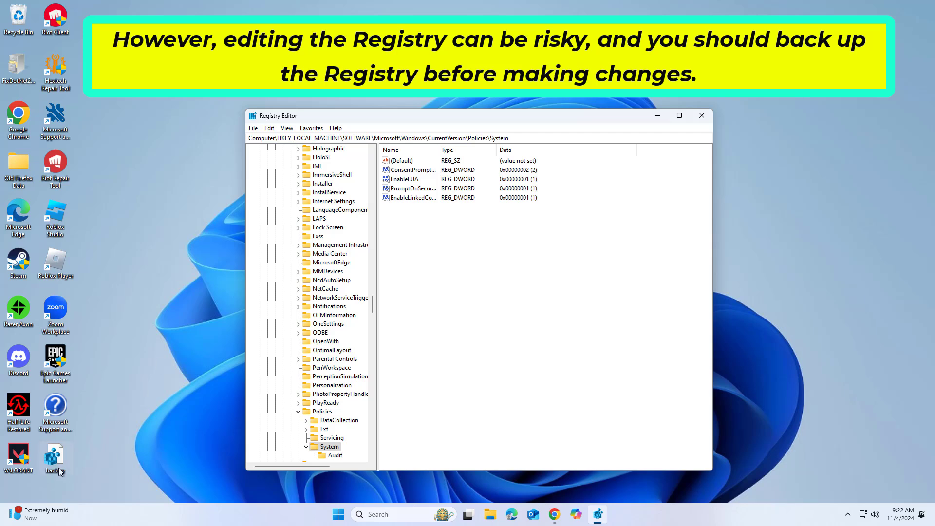
{"action": "key", "text": "alt+F4"}
- Search 'regi' and launch Registry Editor as administrator, approving the UAC prompt
{"action": "left_click", "coordinate": [395, 514]}
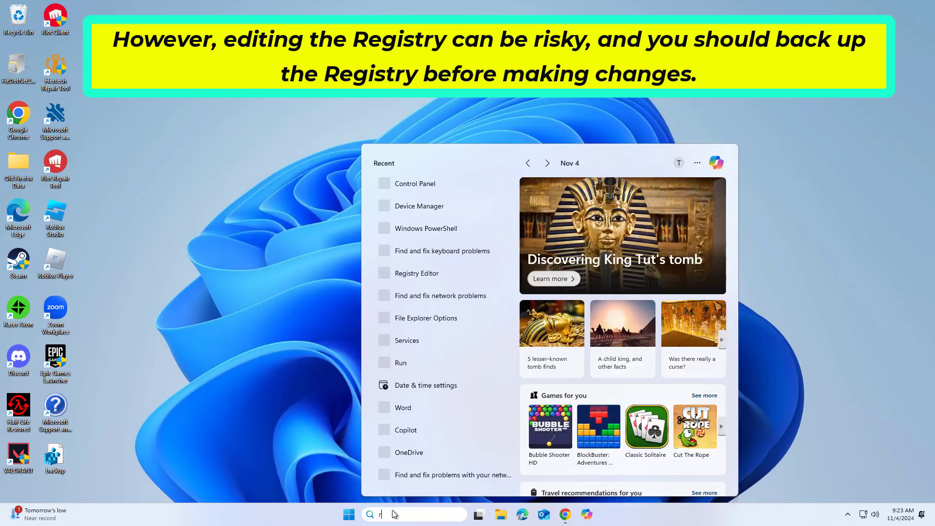
{"action": "type", "text": "regi"}
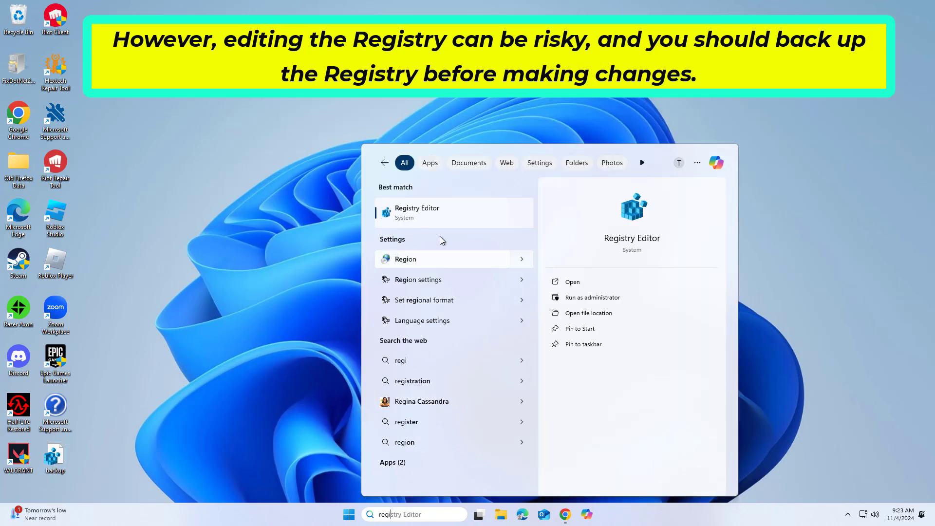
{"action": "right_click", "coordinate": [440, 220]}
{"action": "left_click", "coordinate": [469, 229]}
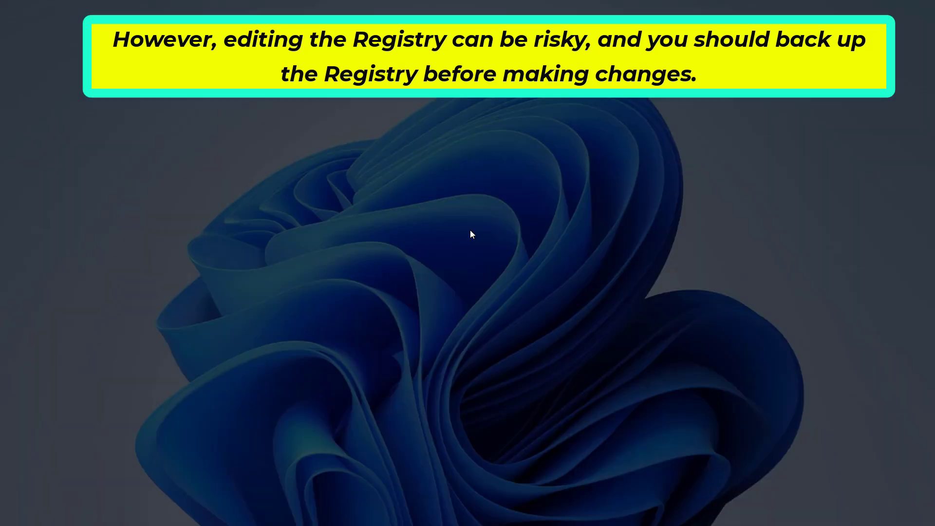
{"action": "left_click", "coordinate": [408, 332]}
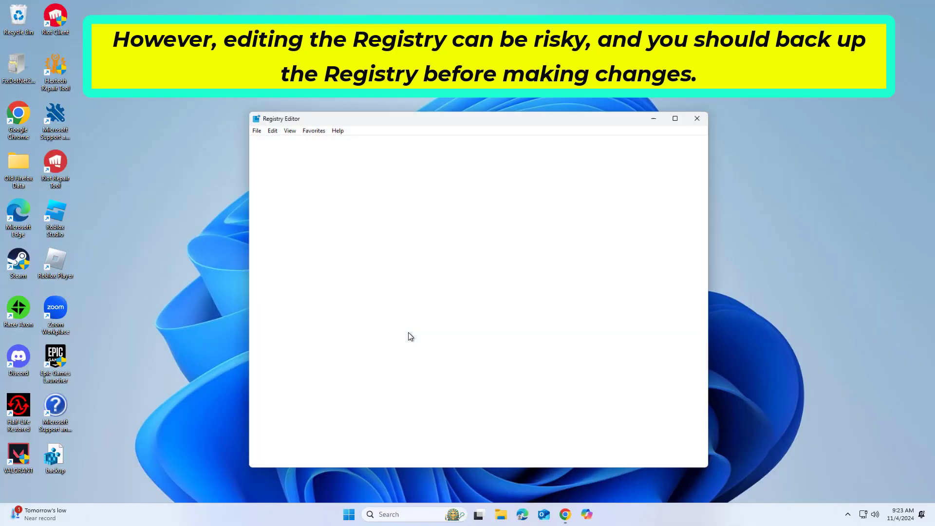
{"action": "left_click", "coordinate": [253, 128]}
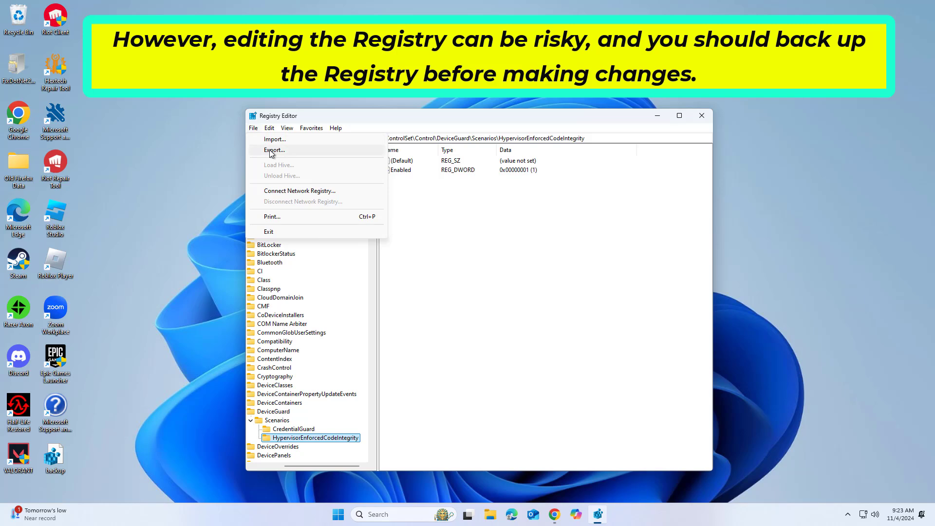
- Import backup.reg from the Desktop and dismiss the error that not all data was written
{"action": "left_click", "coordinate": [274, 140]}
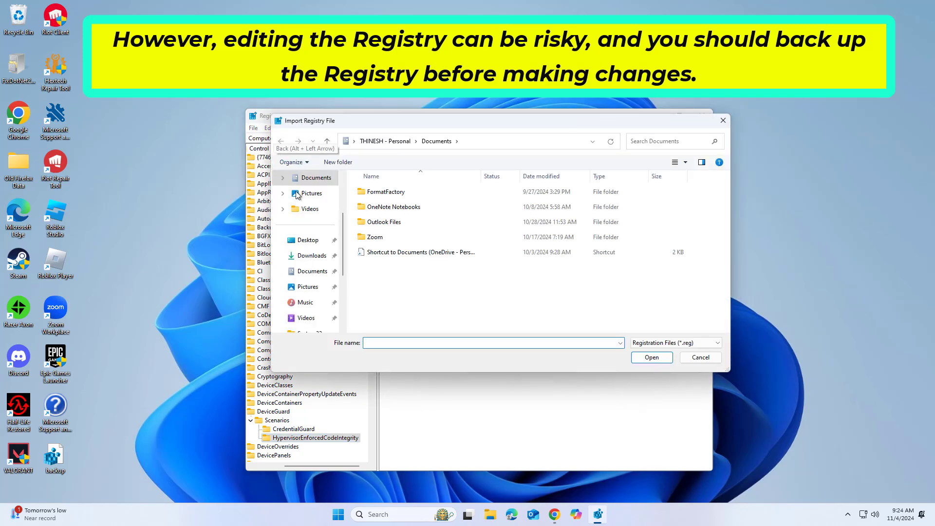
{"action": "left_click", "coordinate": [304, 240]}
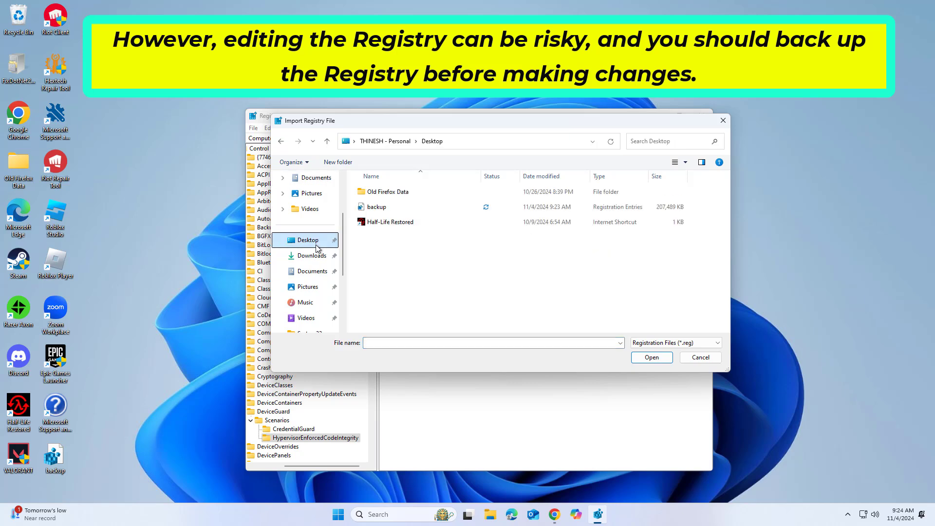
{"action": "double_click", "coordinate": [382, 207]}
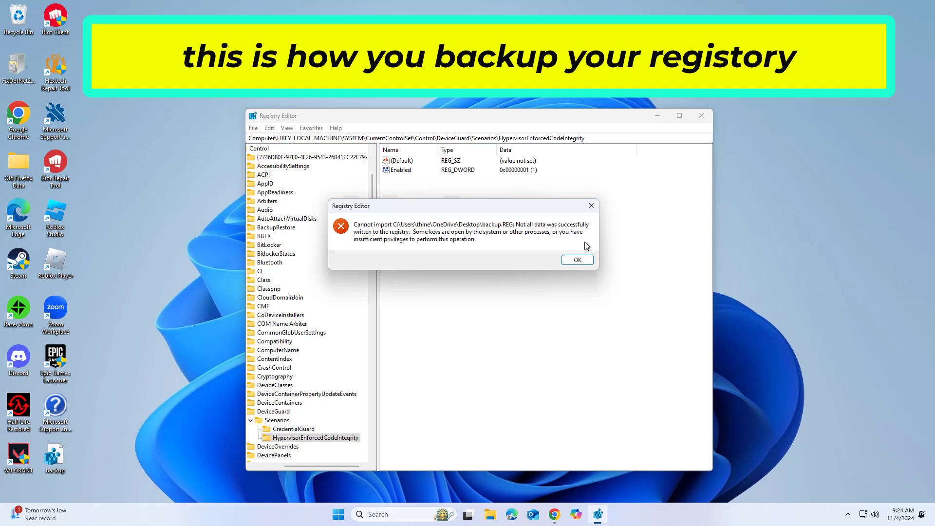
{"action": "left_click", "coordinate": [579, 259]}
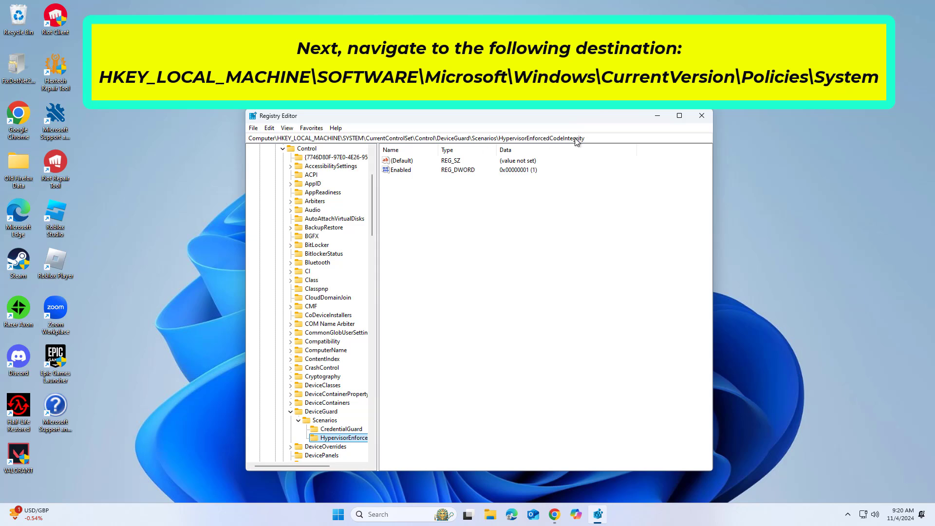
- Navigate to HKLM\SOFTWARE\Microsoft\Windows\CurrentVersion\Policies\System by pasting the path into the address bar
{"action": "left_click_drag", "start_coordinate": [585, 138], "coordinate": [229, 141]}
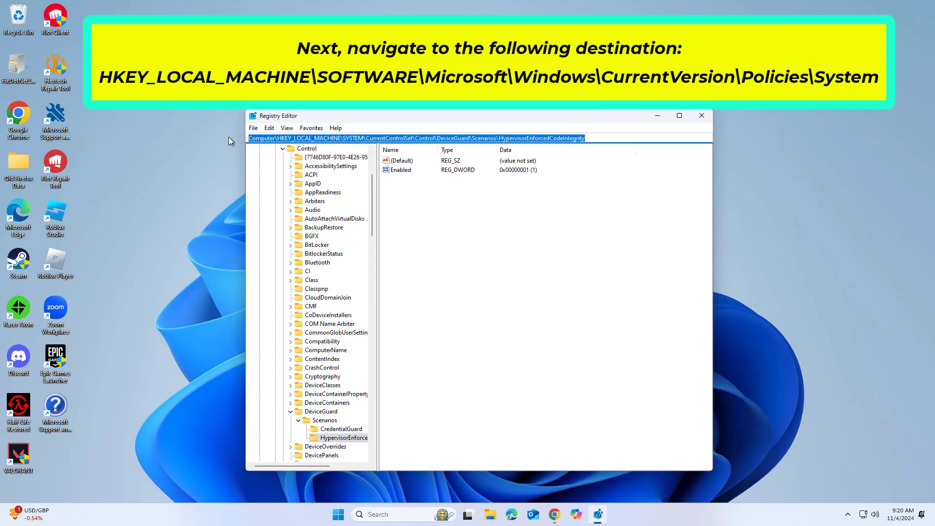
{"action": "right_click", "coordinate": [285, 140]}
{"action": "left_click", "coordinate": [323, 184]}
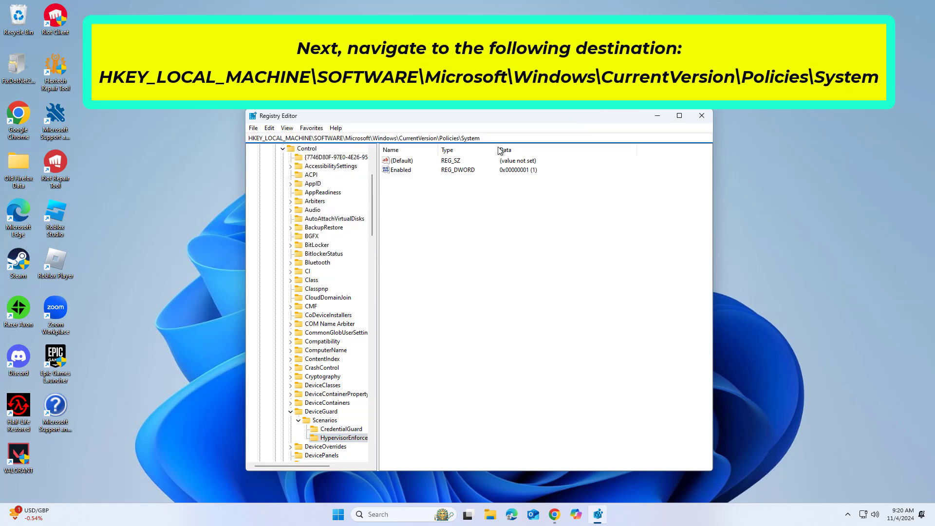
{"action": "key", "text": "Return"}
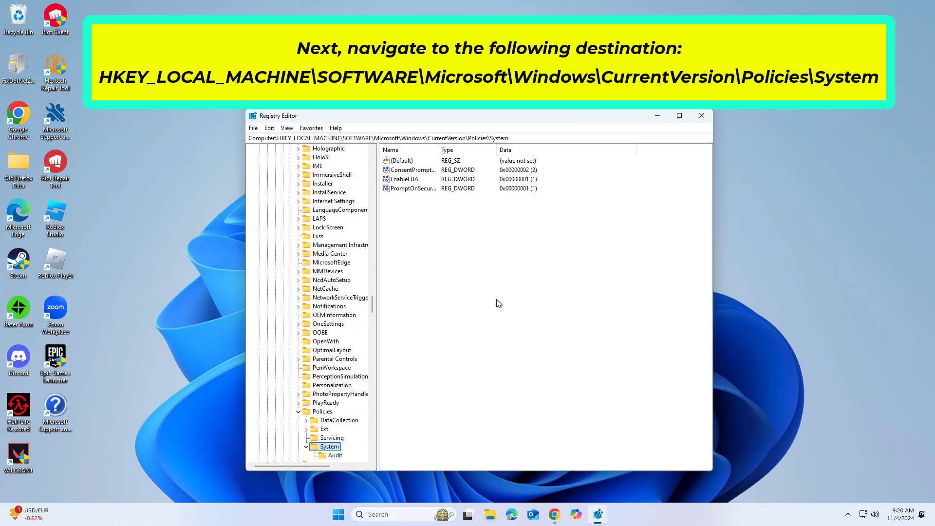
{"action": "left_click", "coordinate": [473, 264]}
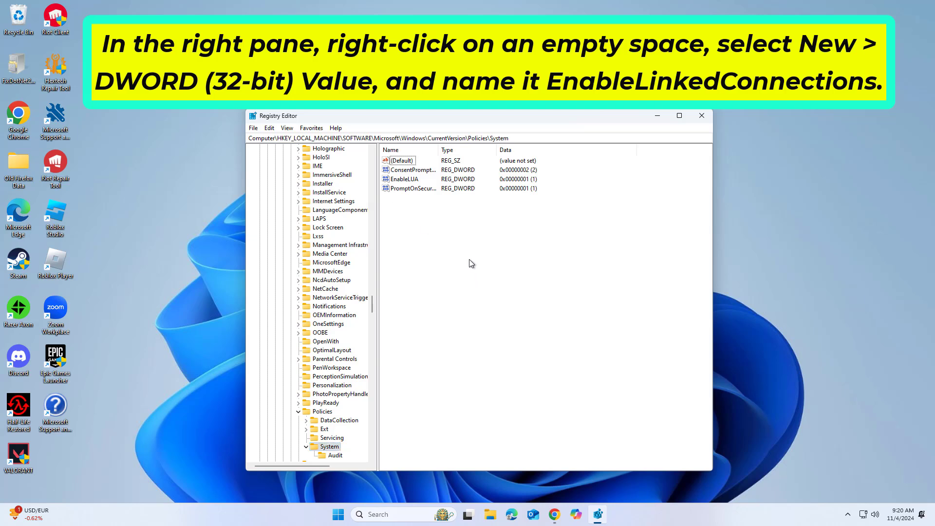
{"action": "right_click", "coordinate": [489, 287]}
- Create the 32-bit DWORD EnableLinkedConnections under Policies\System and set its data to 1
{"action": "mouse_move", "coordinate": [515, 292]}
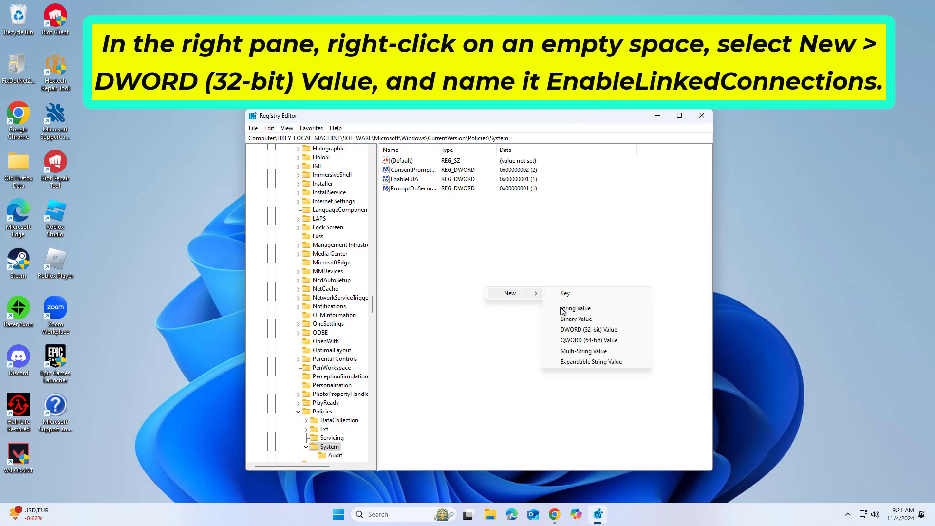
{"action": "left_click", "coordinate": [597, 330]}
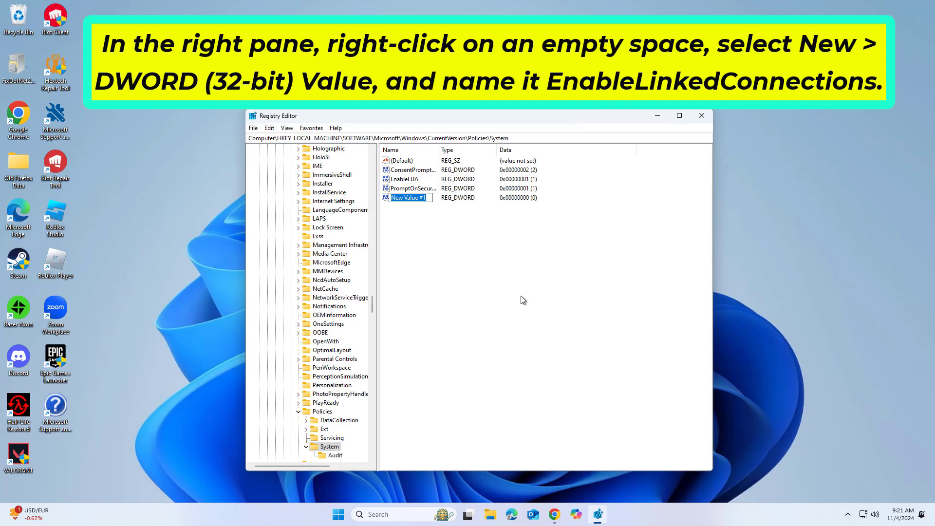
{"action": "type", "text": "EnableLinkedConnections"}
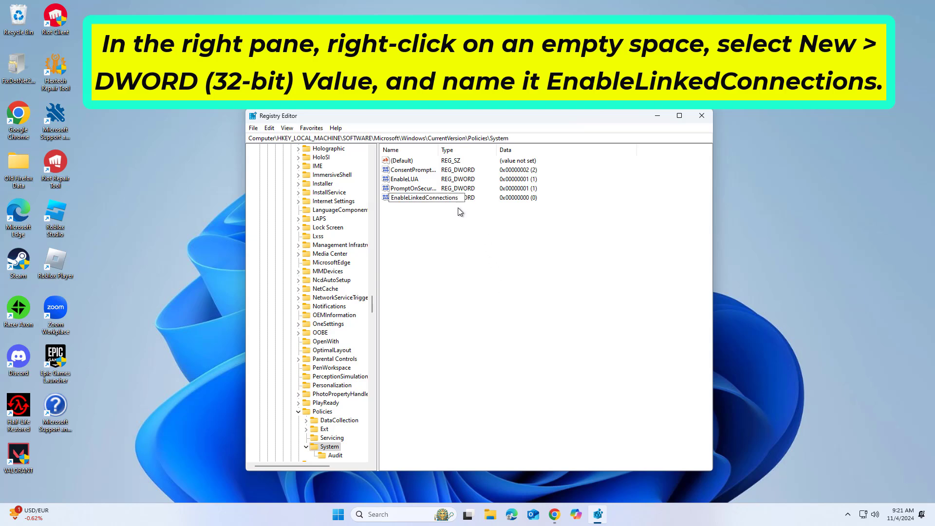
{"action": "key", "text": "Return"}
{"action": "left_click", "coordinate": [443, 220]}
{"action": "right_click", "coordinate": [428, 201]}
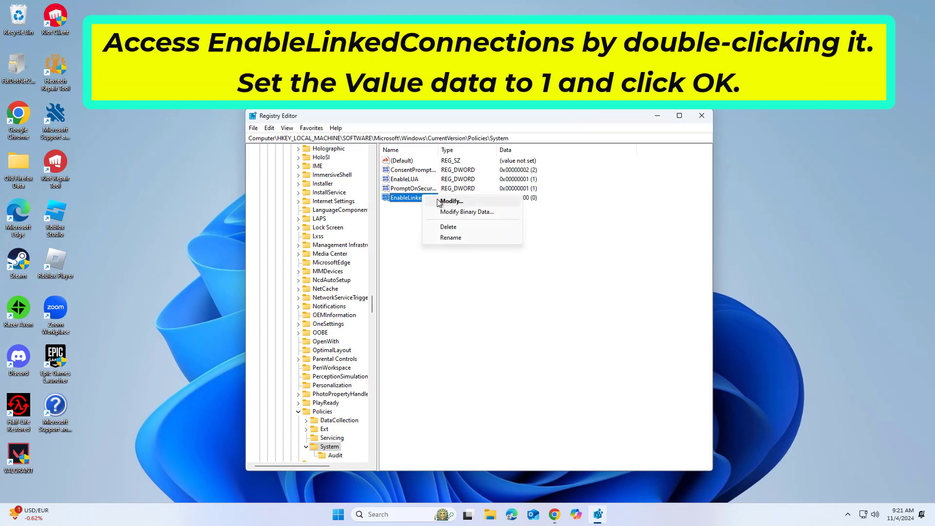
{"action": "left_click", "coordinate": [457, 201]}
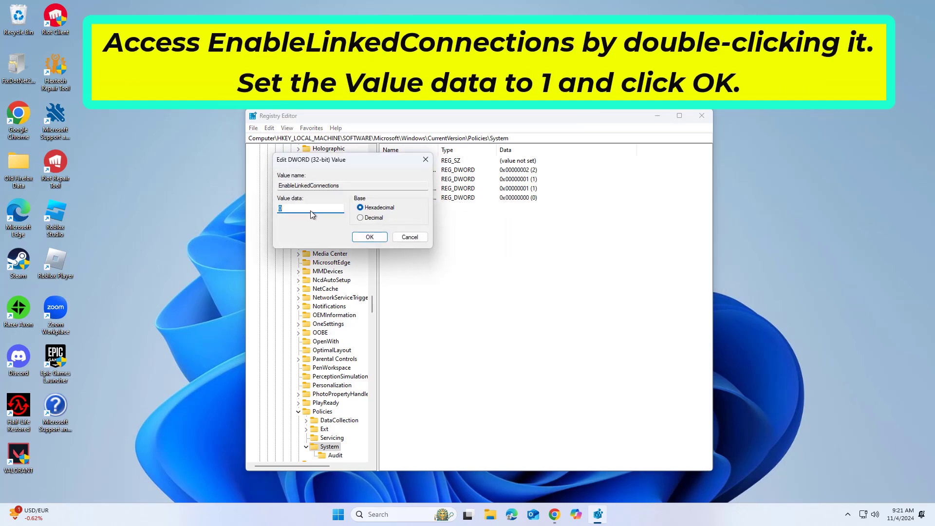
{"action": "type", "text": "1"}
{"action": "left_click", "coordinate": [369, 238]}
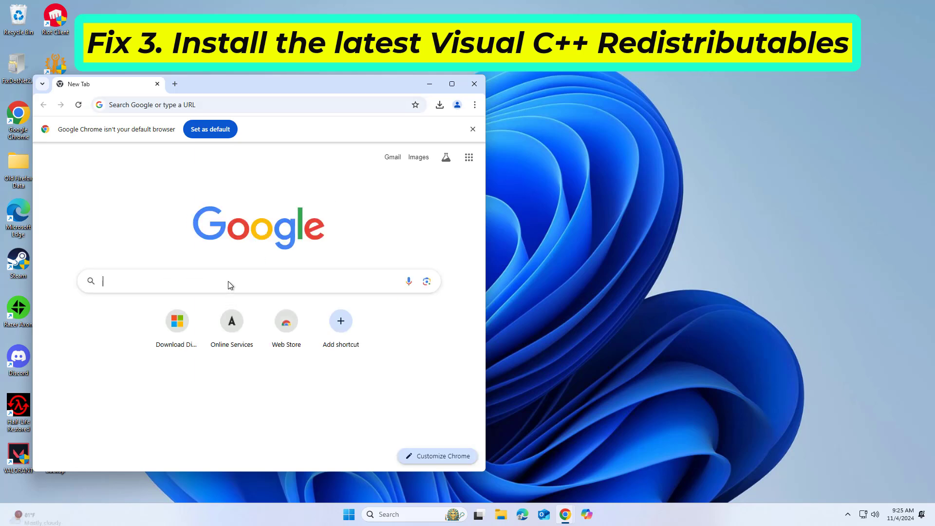
- Load Microsoft's Visual C++ Redistributable downloads page and download the X86 vc_redist.x86.exe installer
{"action": "right_click", "coordinate": [230, 285]}
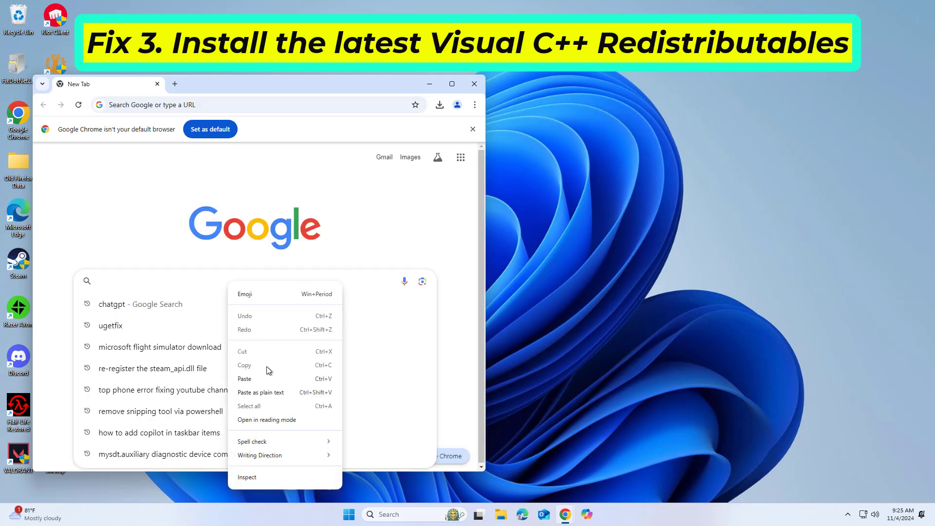
{"action": "left_click", "coordinate": [269, 377]}
{"action": "key", "text": "Return"}
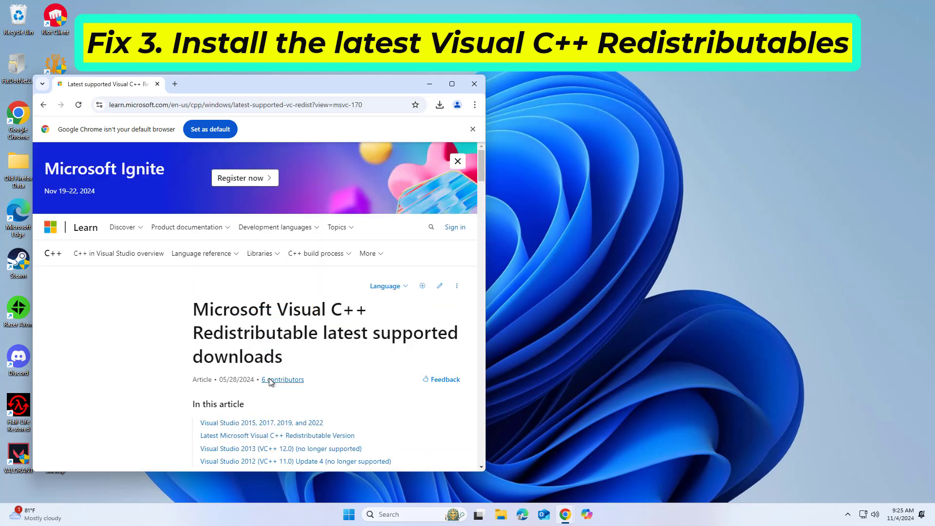
{"action": "scroll", "coordinate": [318, 299], "scroll_direction": "down", "scroll_amount": 10}
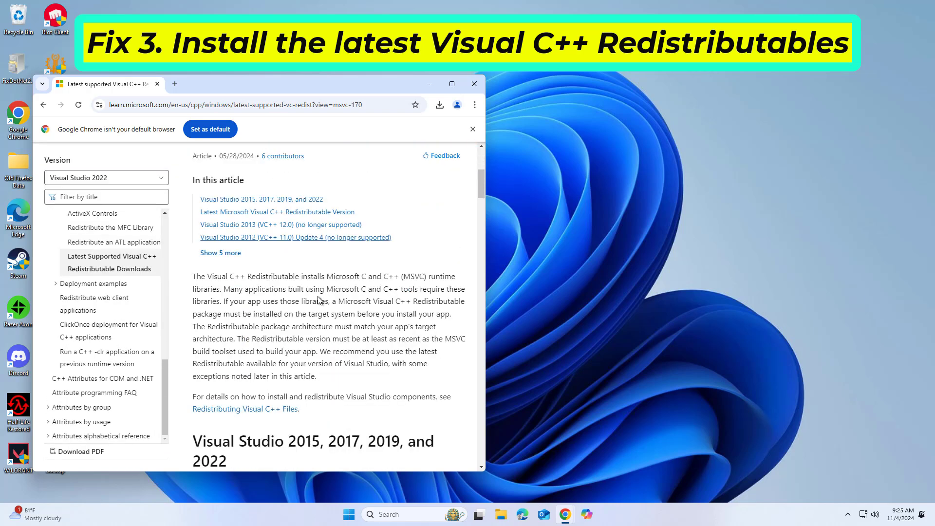
{"action": "scroll", "coordinate": [317, 299], "scroll_direction": "down", "scroll_amount": 2}
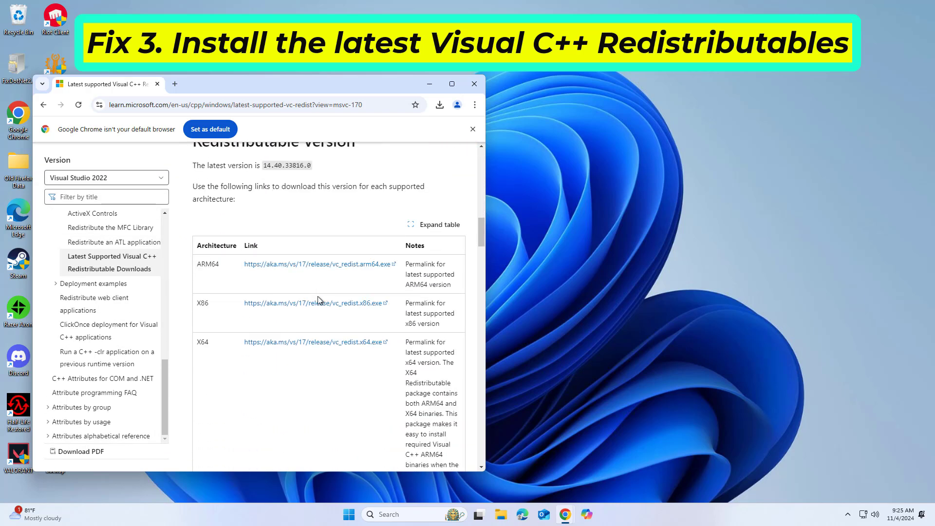
{"action": "right_click", "coordinate": [317, 303]}
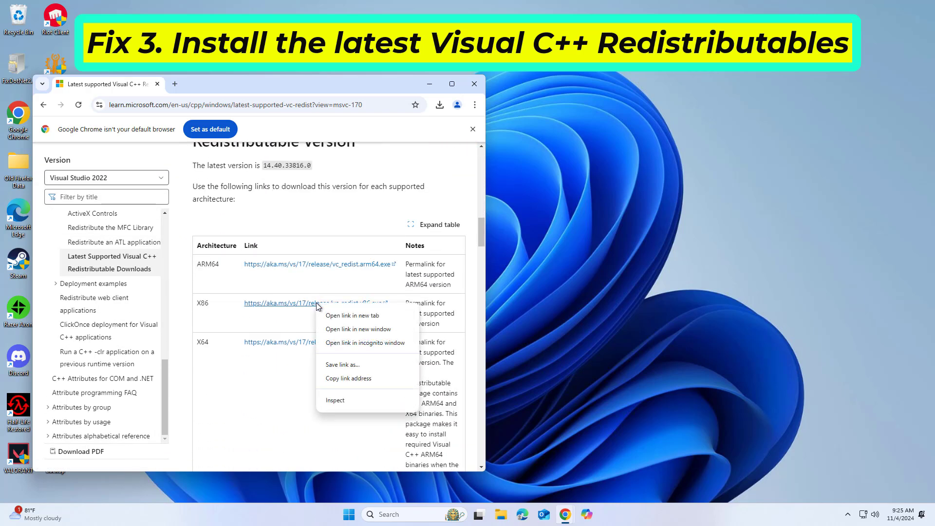
{"action": "left_click", "coordinate": [311, 303]}
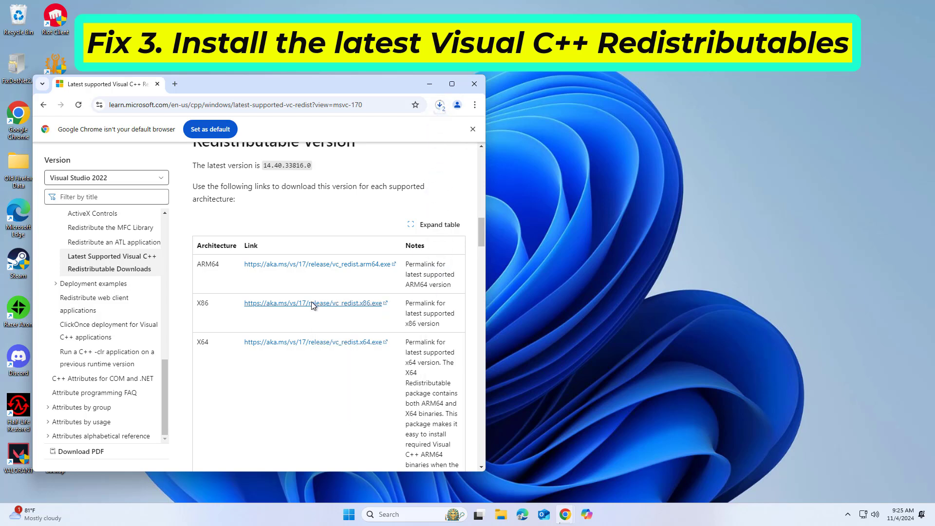
- Download the x64 vc_redist installer, then run the downloaded VC_redist.x86.exe
{"action": "left_click", "coordinate": [440, 105]}
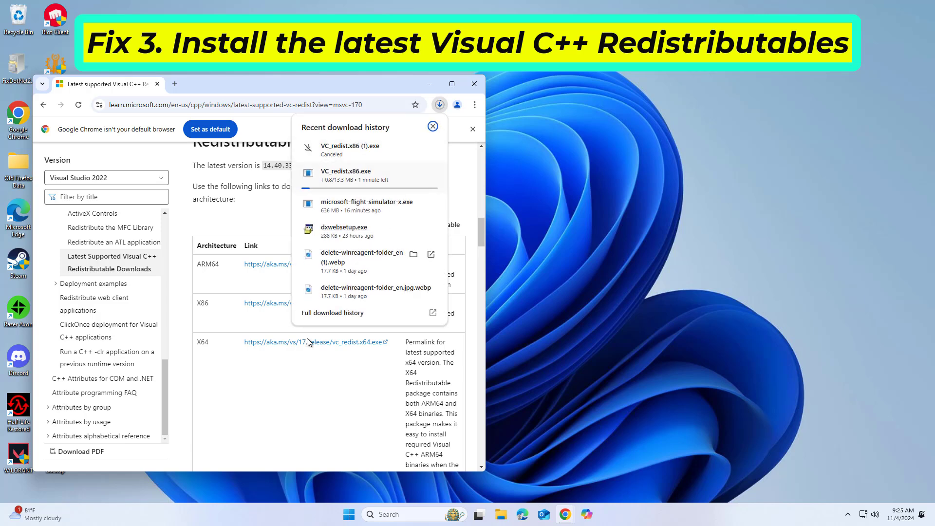
{"action": "left_click", "coordinate": [294, 366]}
{"action": "left_click", "coordinate": [295, 342]}
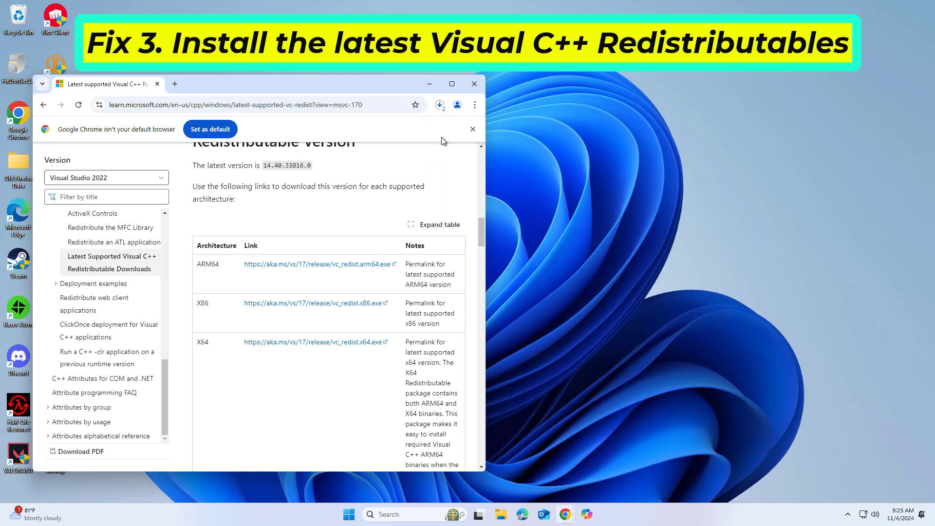
{"action": "left_click", "coordinate": [440, 107]}
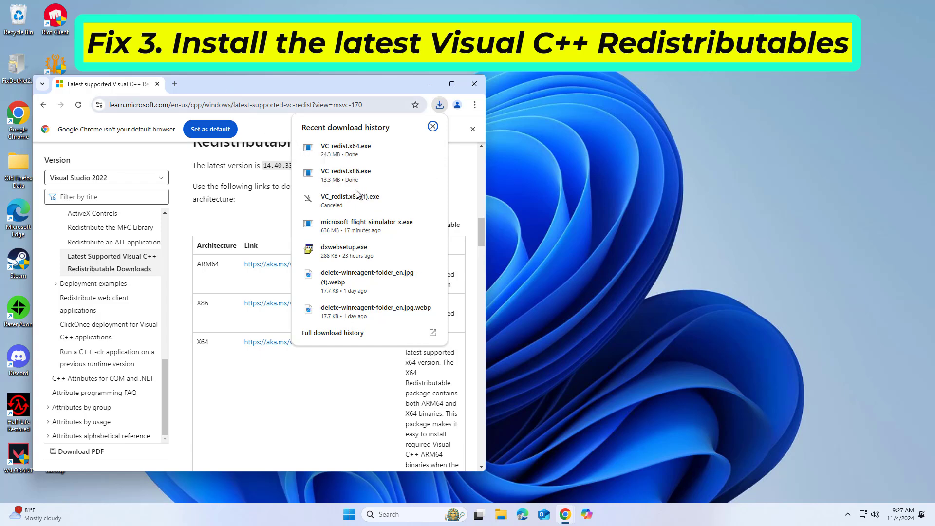
{"action": "left_click", "coordinate": [357, 178]}
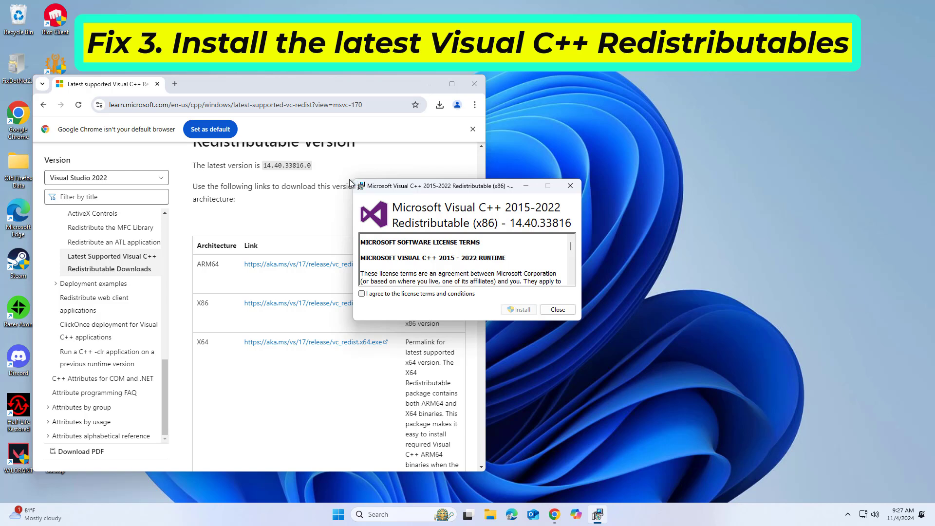
{"action": "left_click", "coordinate": [361, 293]}
{"action": "left_click", "coordinate": [519, 312]}
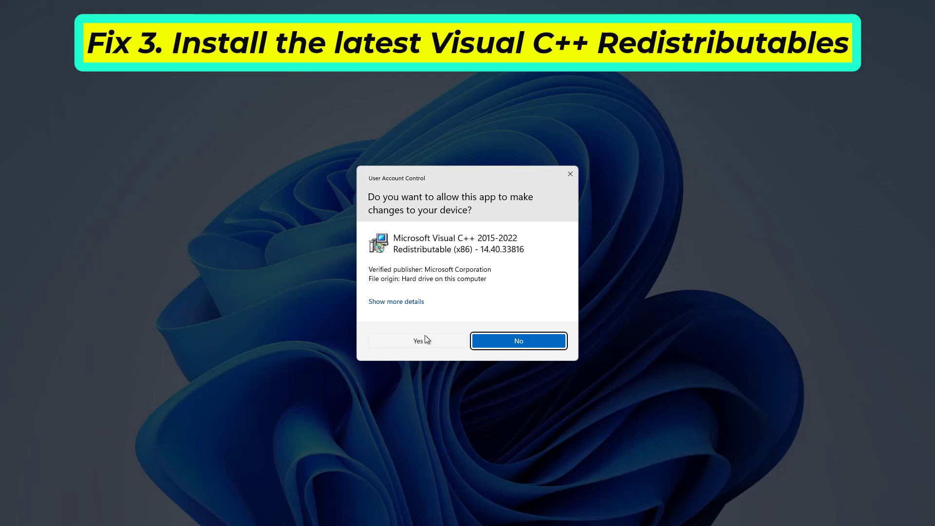
{"action": "left_click", "coordinate": [421, 341]}
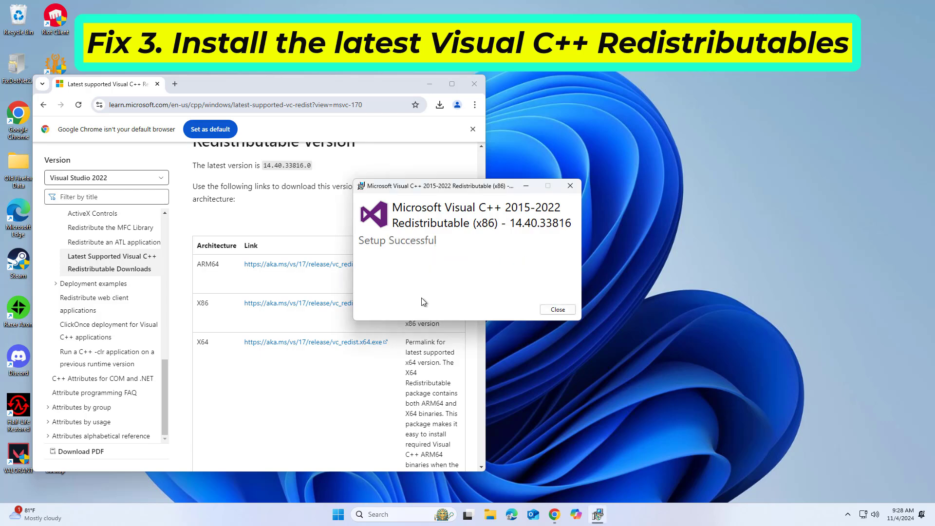
{"action": "left_click", "coordinate": [558, 309]}
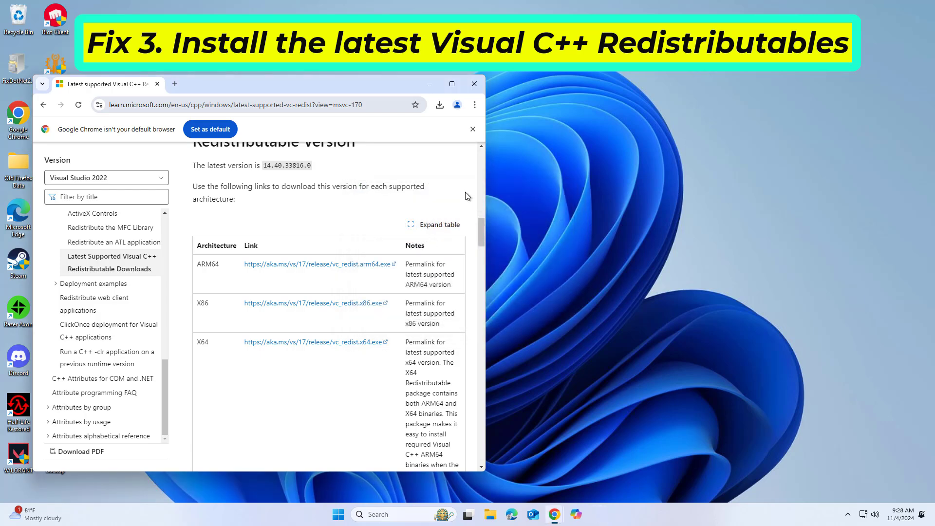
- Run VC_redist.x64.exe from Chrome's downloads, accept the license, and install with admin approval
{"action": "left_click", "coordinate": [439, 106]}
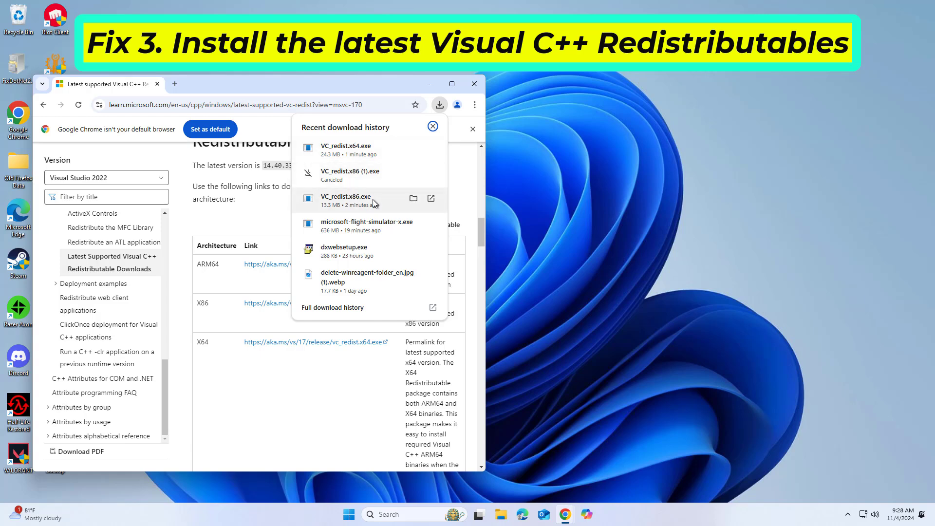
{"action": "left_click", "coordinate": [384, 153]}
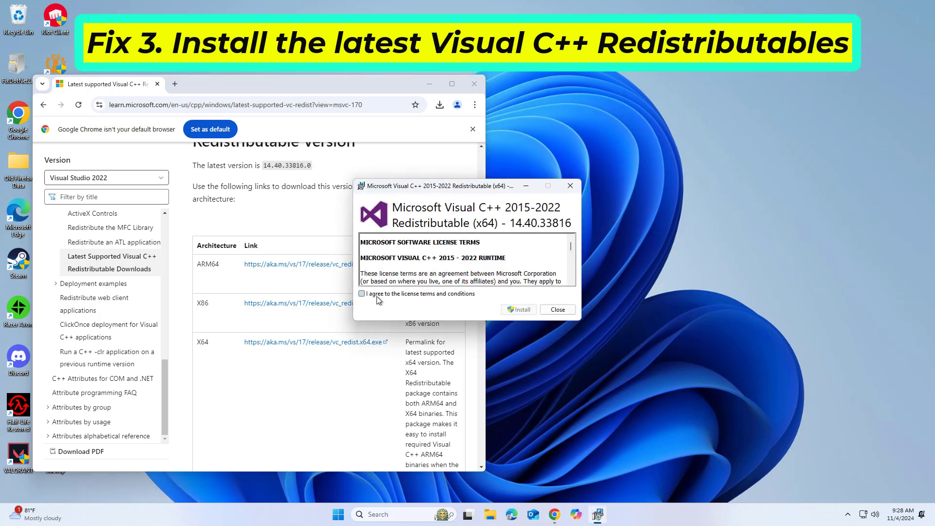
{"action": "left_click", "coordinate": [362, 293]}
{"action": "left_click", "coordinate": [506, 310]}
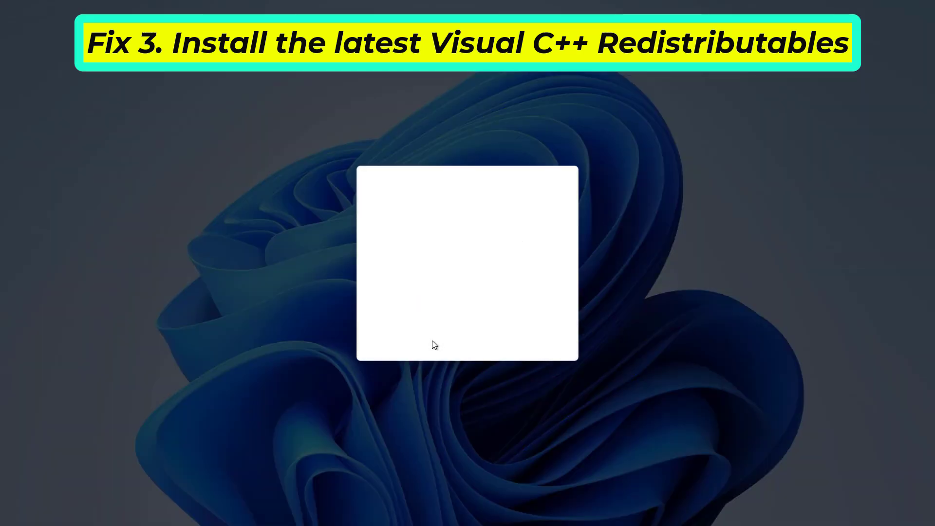
{"action": "left_click", "coordinate": [434, 345]}
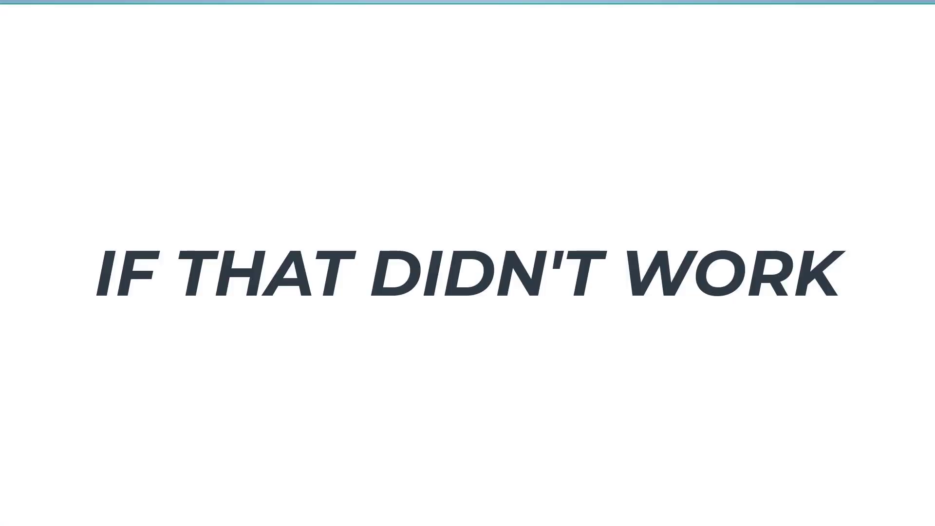
- Search 'system re' and open 'Create a restore point' with admin approval
{"action": "left_click", "coordinate": [418, 514]}
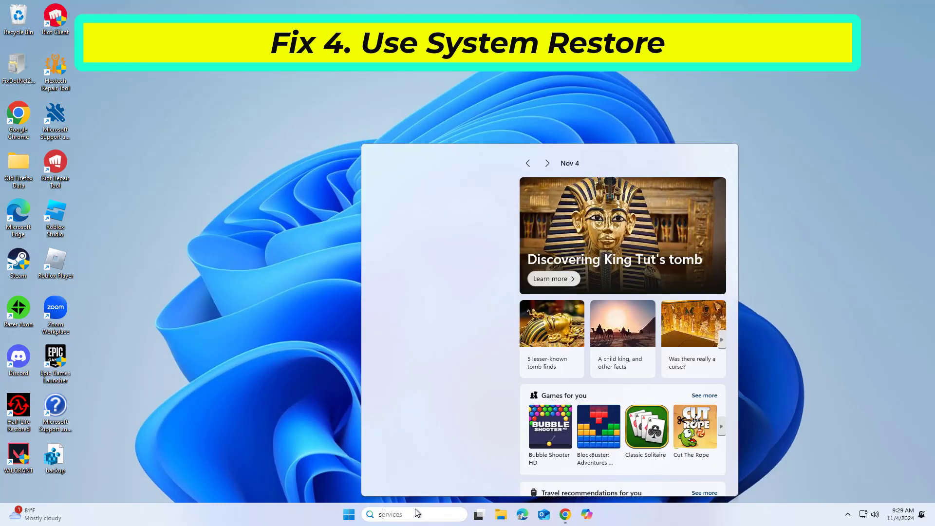
{"action": "type", "text": "syste"}
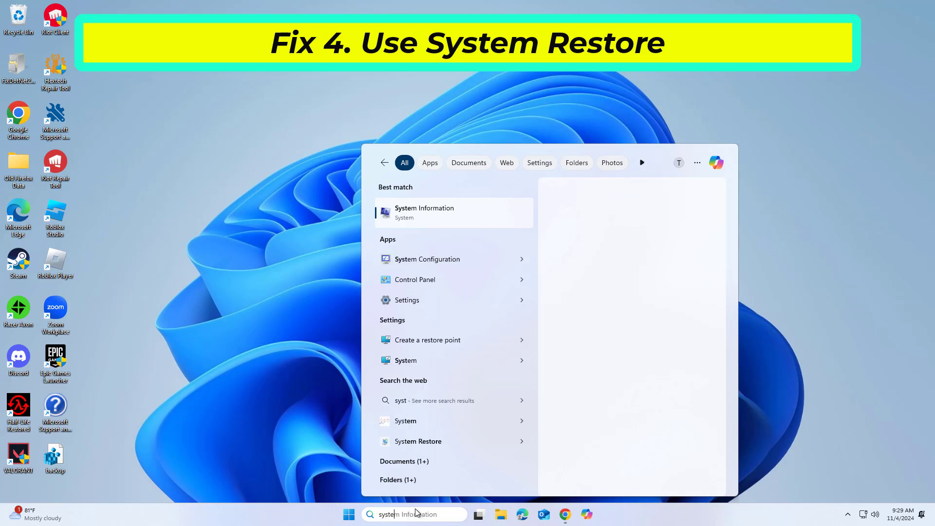
{"action": "type", "text": "m re"}
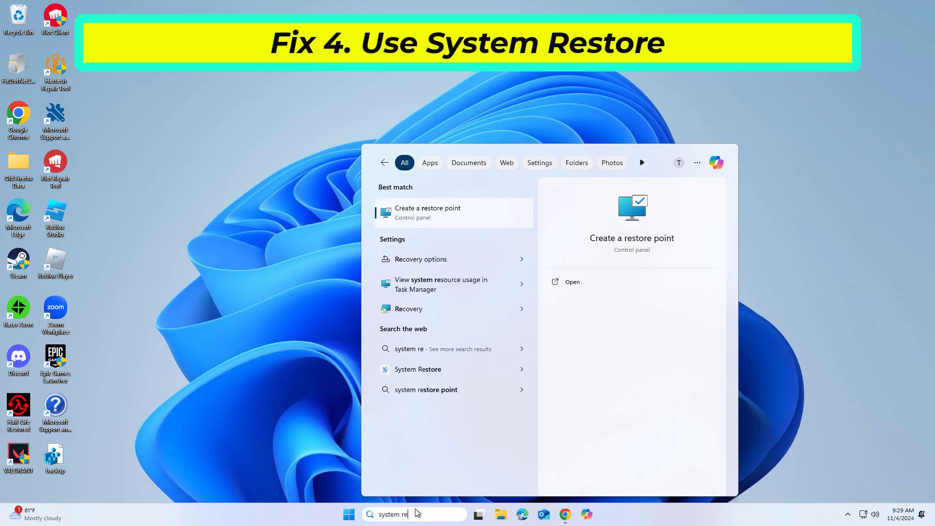
{"action": "left_click", "coordinate": [425, 218]}
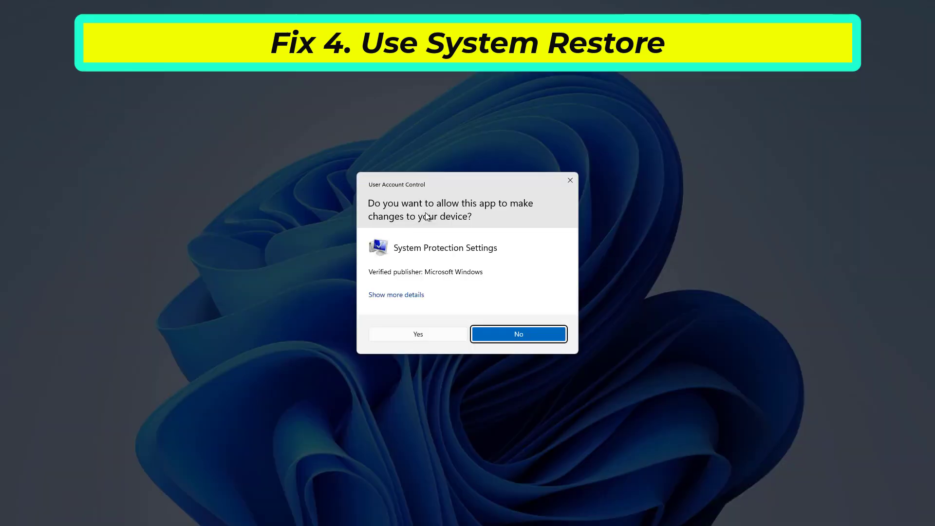
{"action": "left_click", "coordinate": [425, 334]}
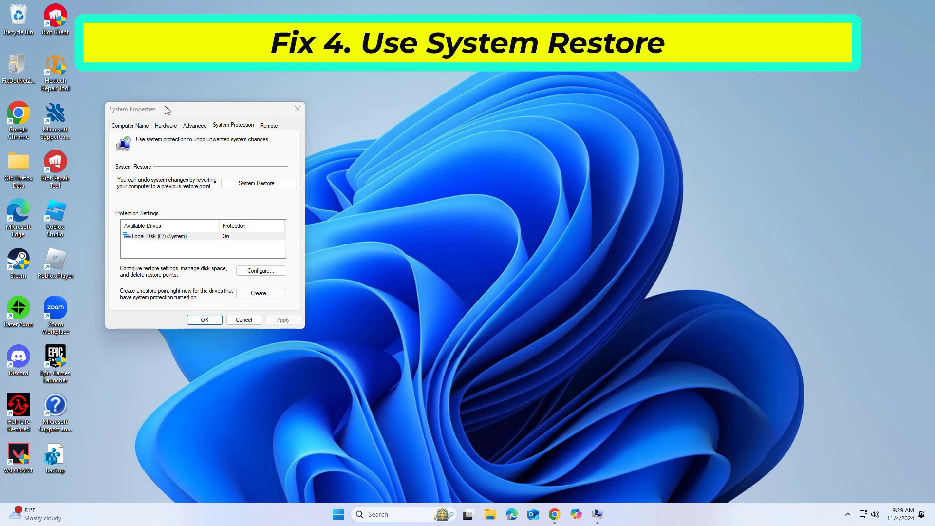
- Choose the 11/3/2024 10:17:19 AM 'Installed DirectX' restore point in System Restore and finish the wizard
{"action": "left_click_drag", "start_coordinate": [166, 109], "coordinate": [374, 151]}
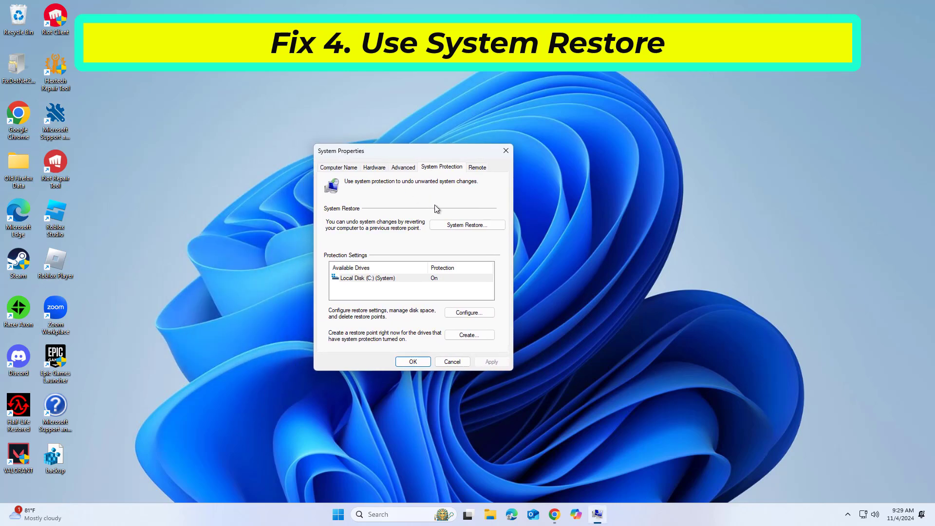
{"action": "left_click", "coordinate": [456, 226]}
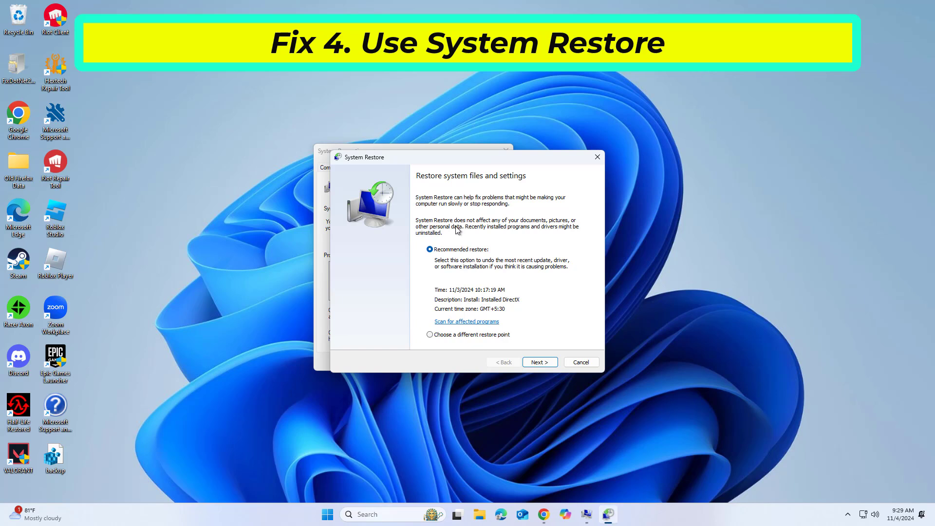
{"action": "left_click", "coordinate": [429, 334]}
{"action": "left_click", "coordinate": [539, 362]}
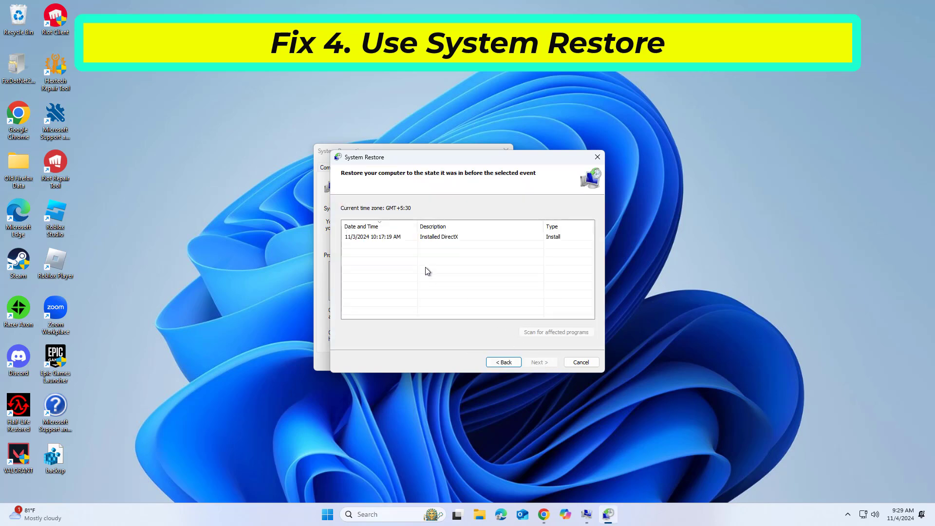
{"action": "left_click", "coordinate": [432, 239]}
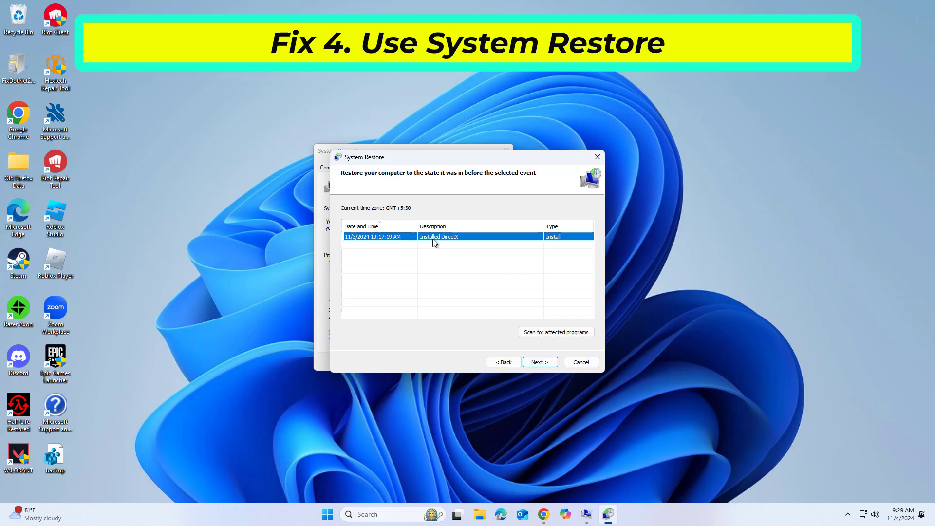
{"action": "left_click", "coordinate": [539, 364]}
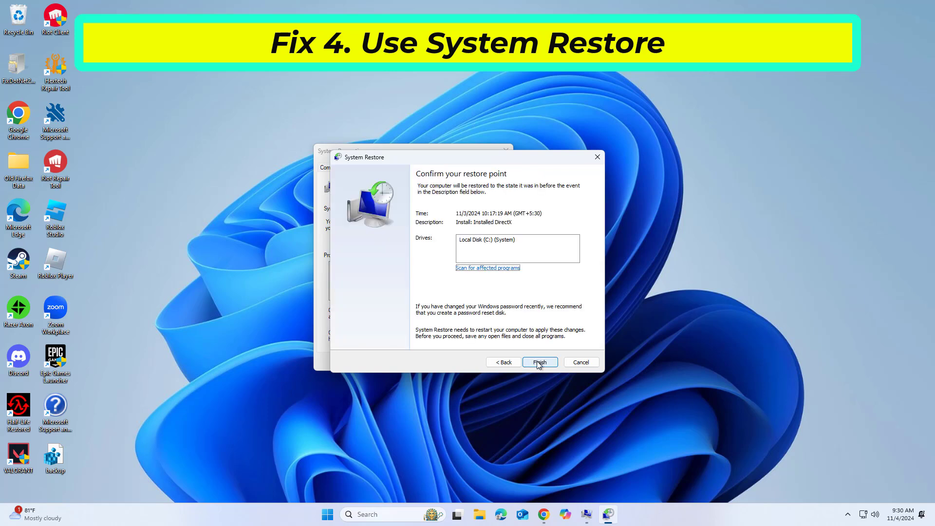
{"action": "left_click", "coordinate": [538, 364]}
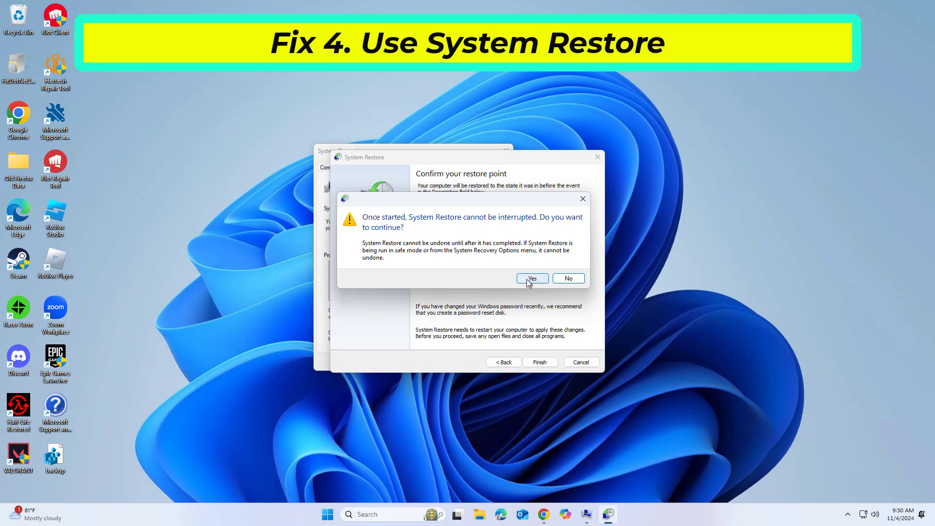